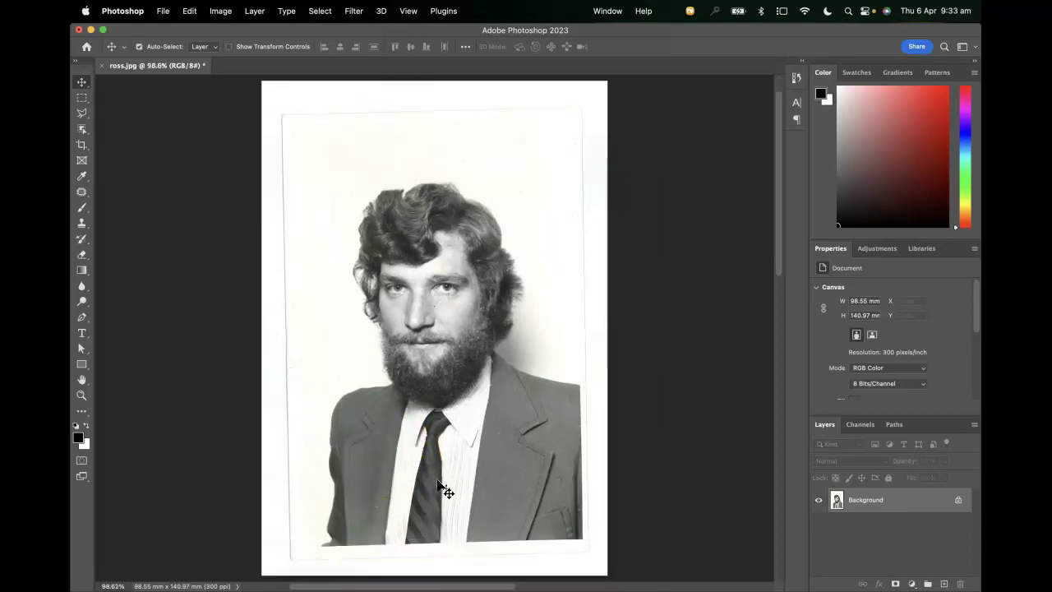
Zoom in and pan across the scanned portrait to inspect the face and tie detail
key(super+minus)
key(super+minus)
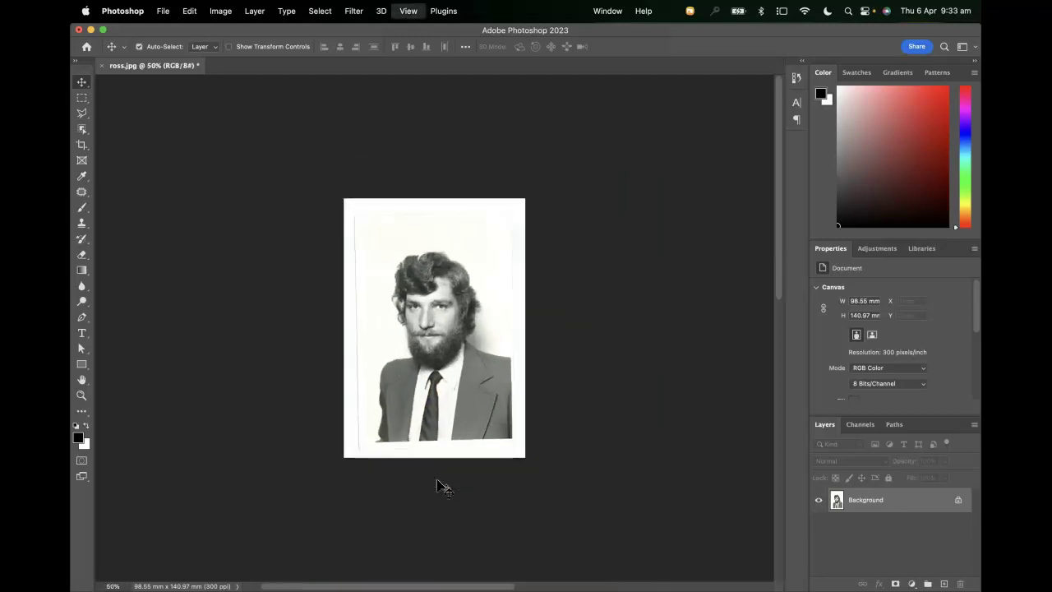
key(super+equal)
key(super+equal)
key(super+equal)
key(super+minus)
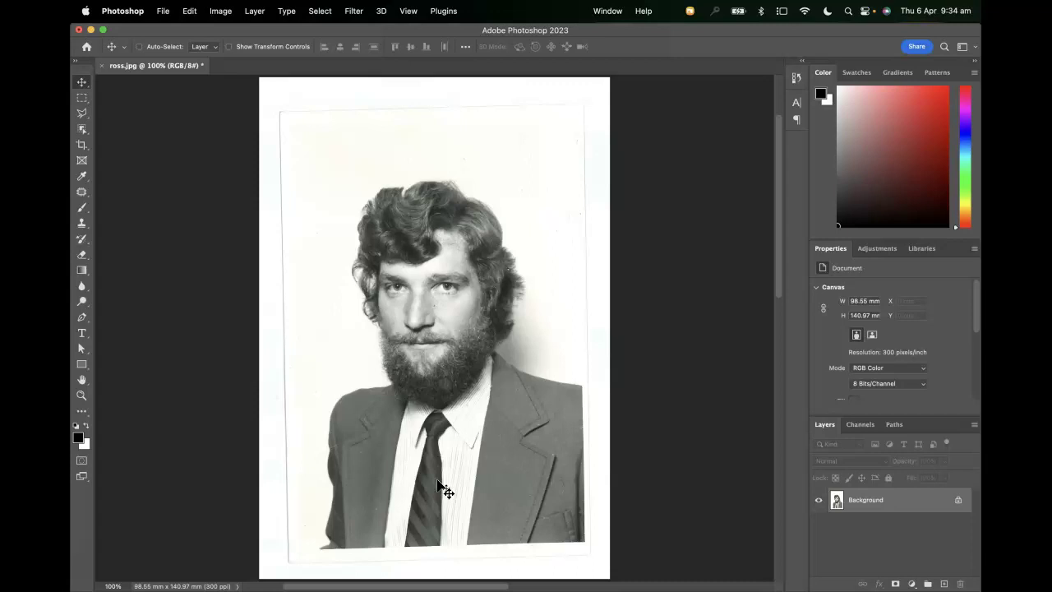
key(super+equal)
key(super+equal)
drag(312, 383, 394, 231)
drag(617, 284, 546, 520)
key(super+minus)
key(super+minus)
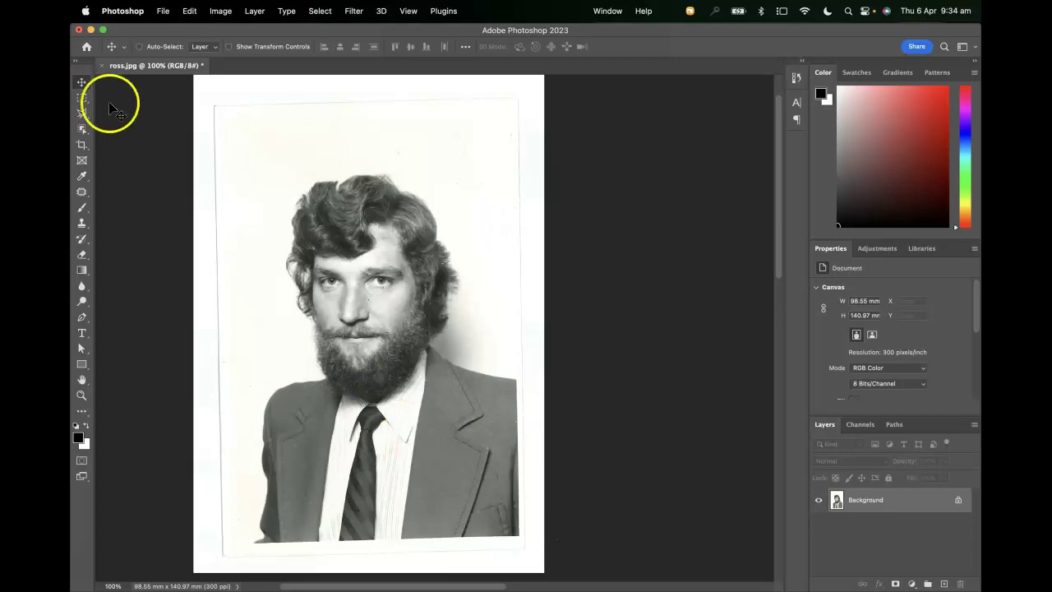
Crop the portrait to 77.89 × 112.44 mm, trimming away the white scanned border
click(81, 144)
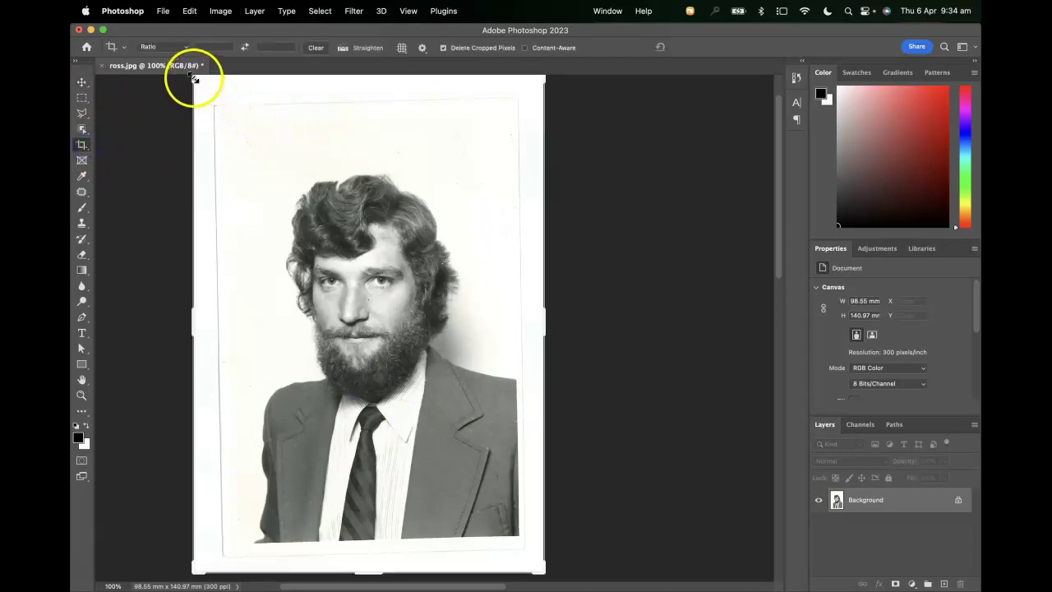
drag(195, 82, 208, 107)
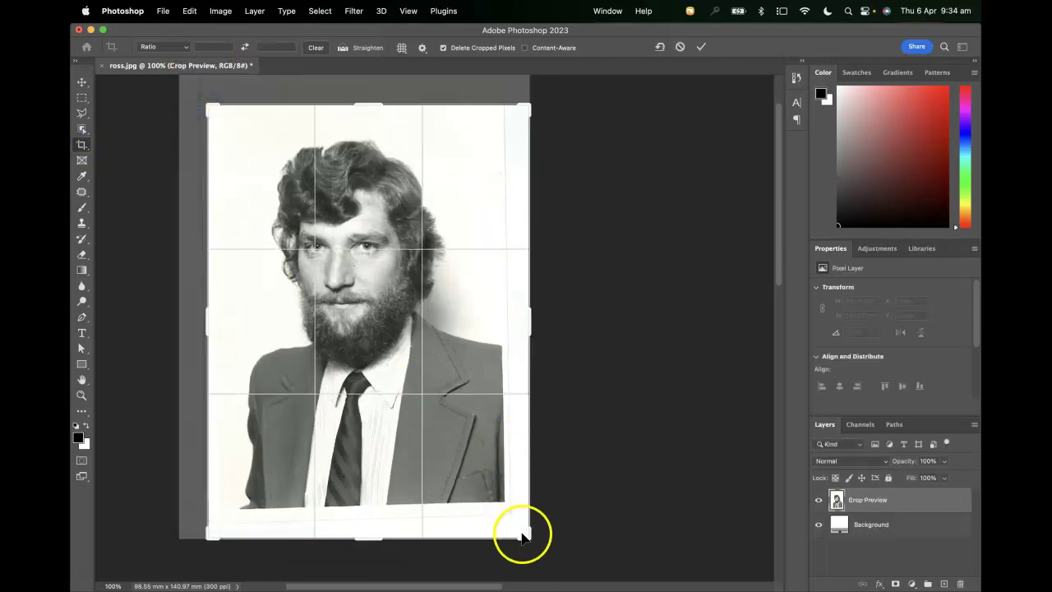
drag(526, 535, 509, 518)
mouse_move(223, 125)
mouse_down()
mouse_move(308, 155)
mouse_move(234, 124)
mouse_up()
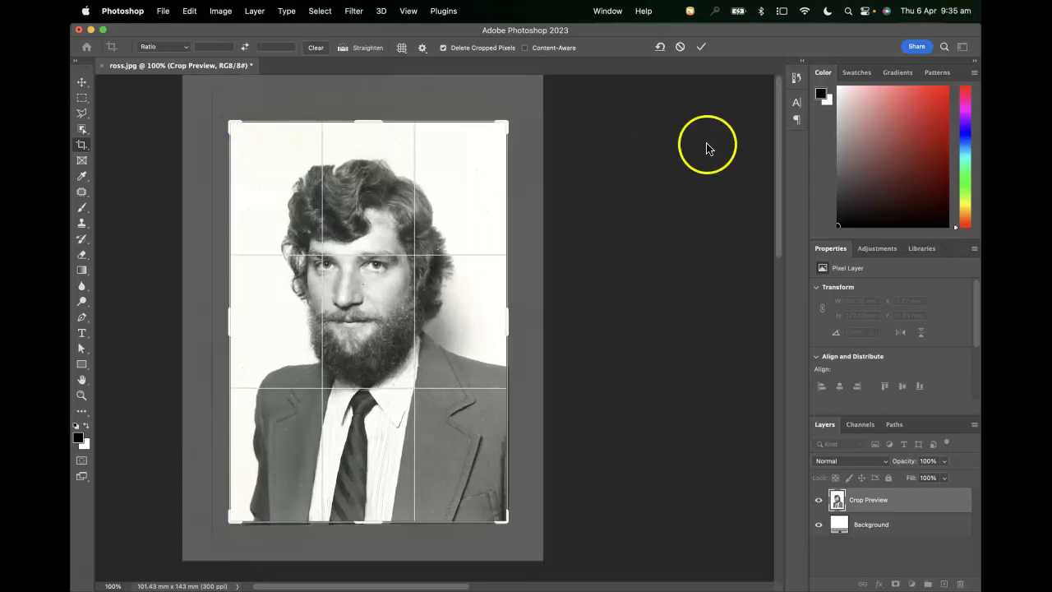
key(Return)
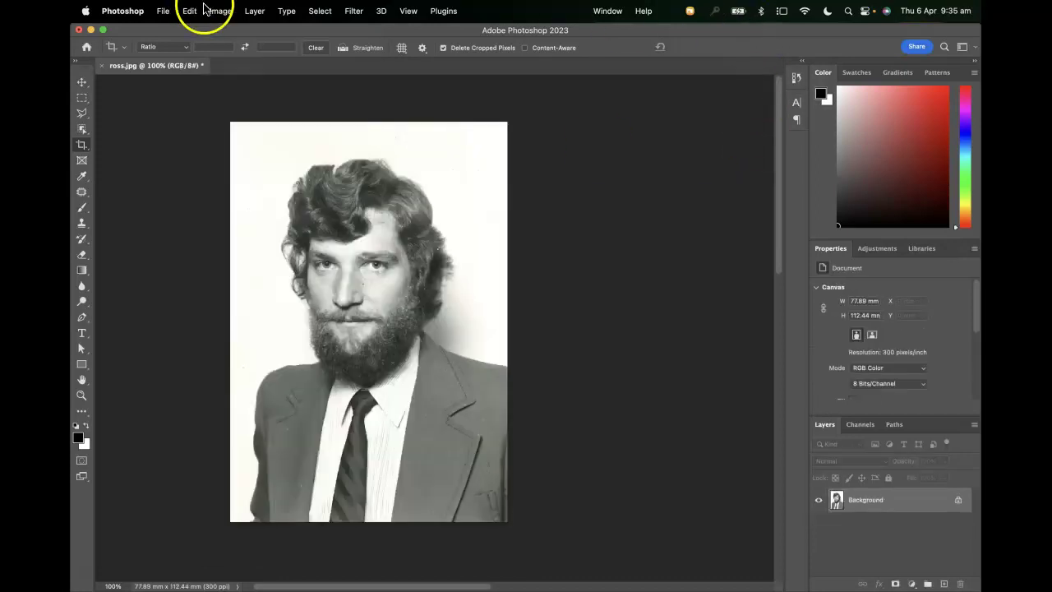
Resize the image to 300 percent, giving 2760 × 3984 pixels at 300 pixels/inch
click(215, 10)
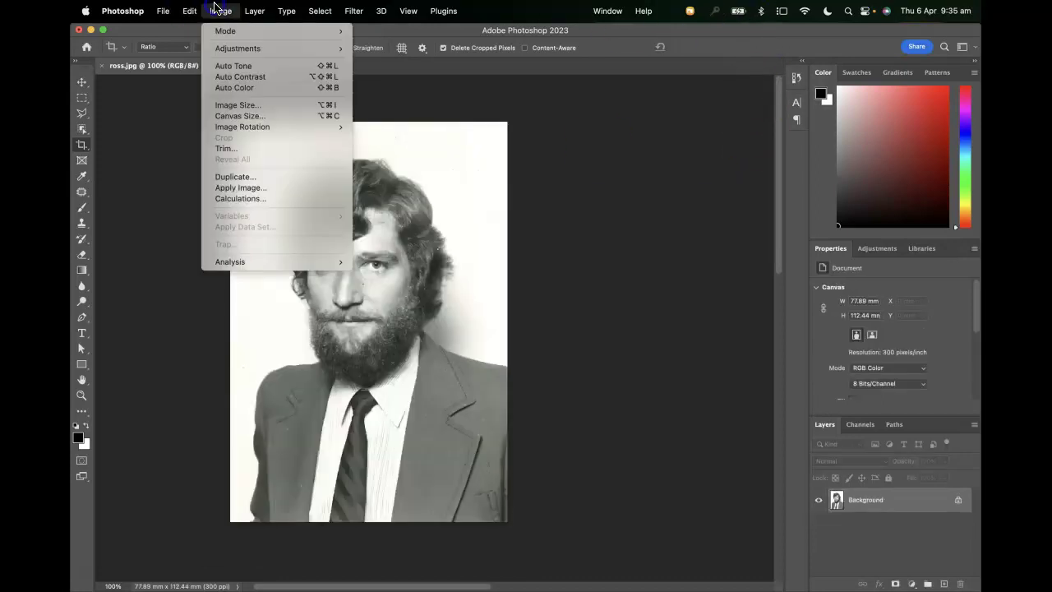
click(235, 104)
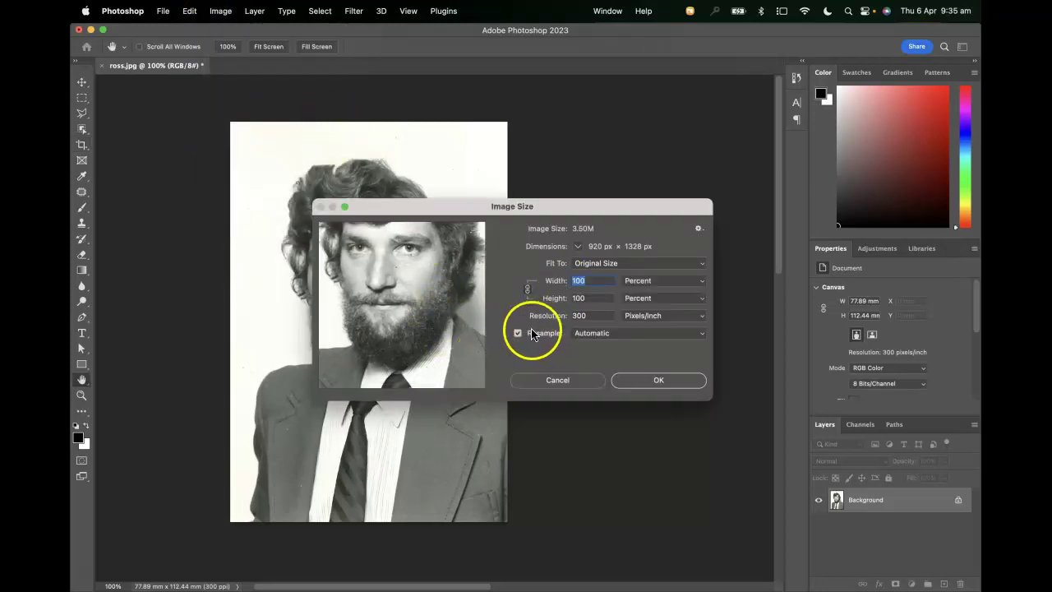
click(671, 281)
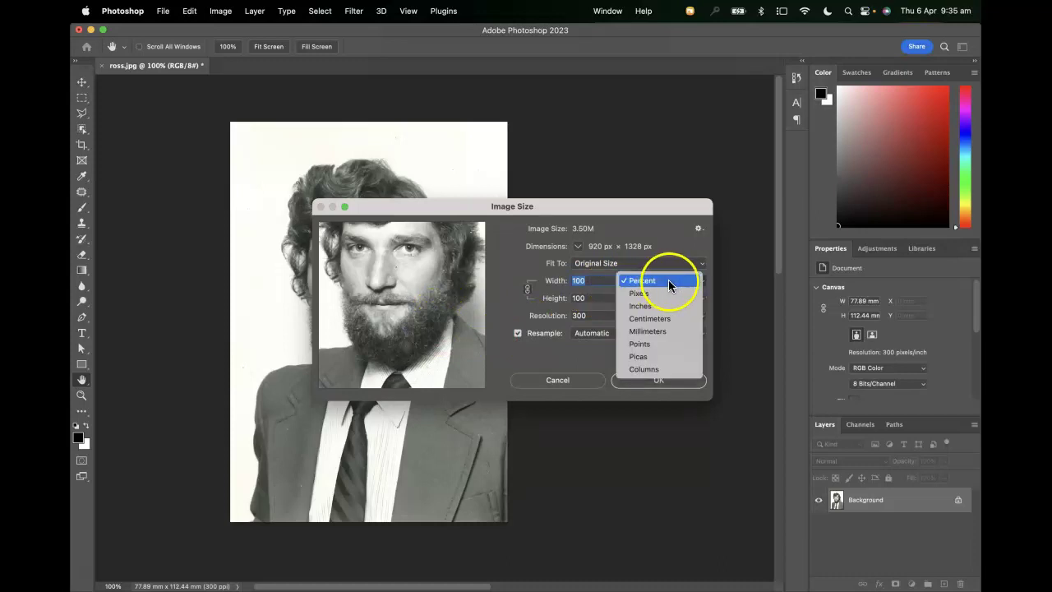
click(597, 280)
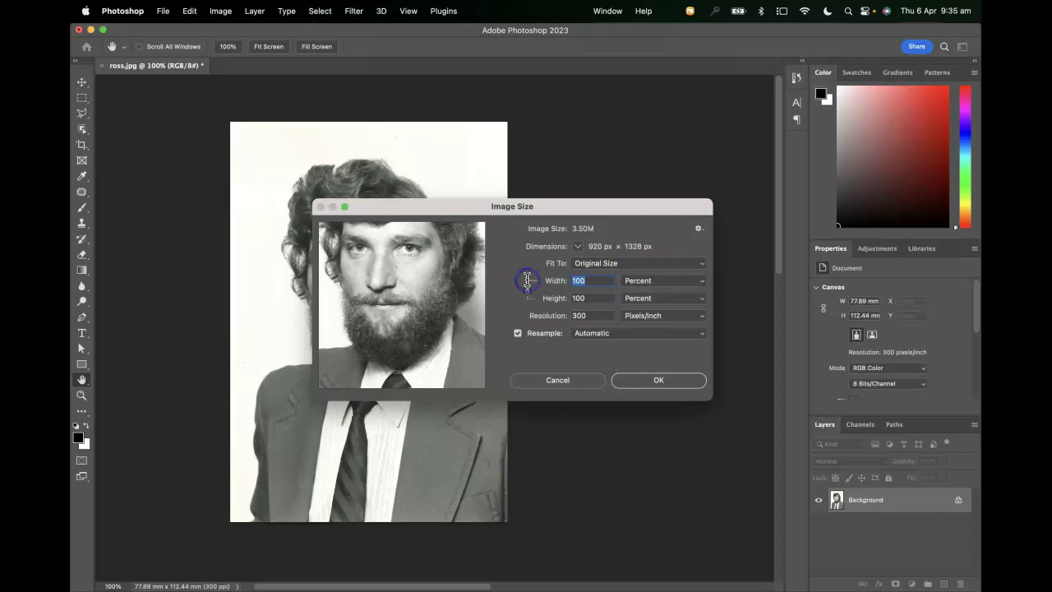
text(300)
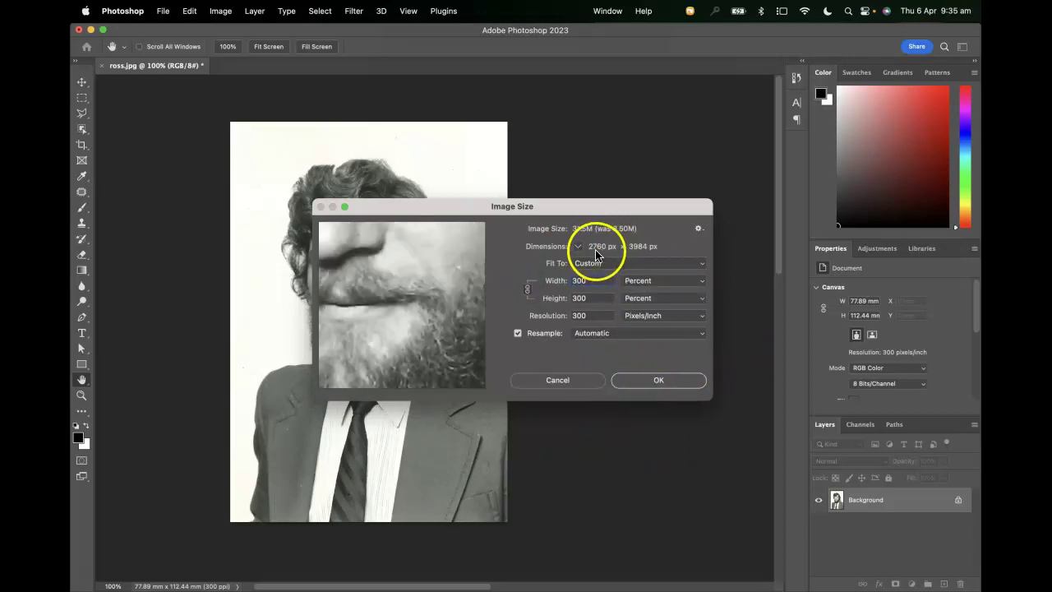
click(657, 383)
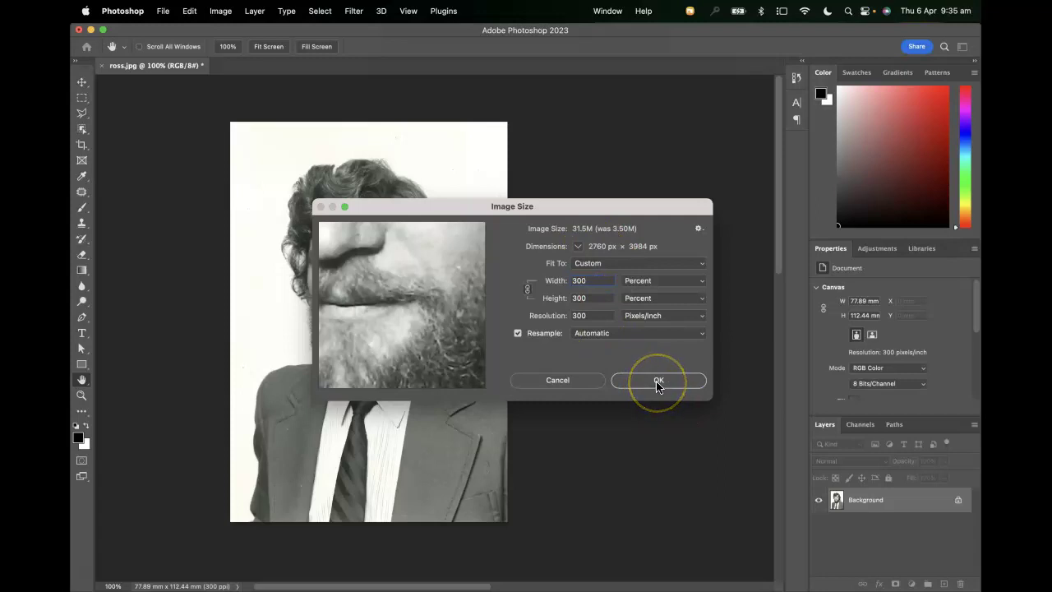
key(c)
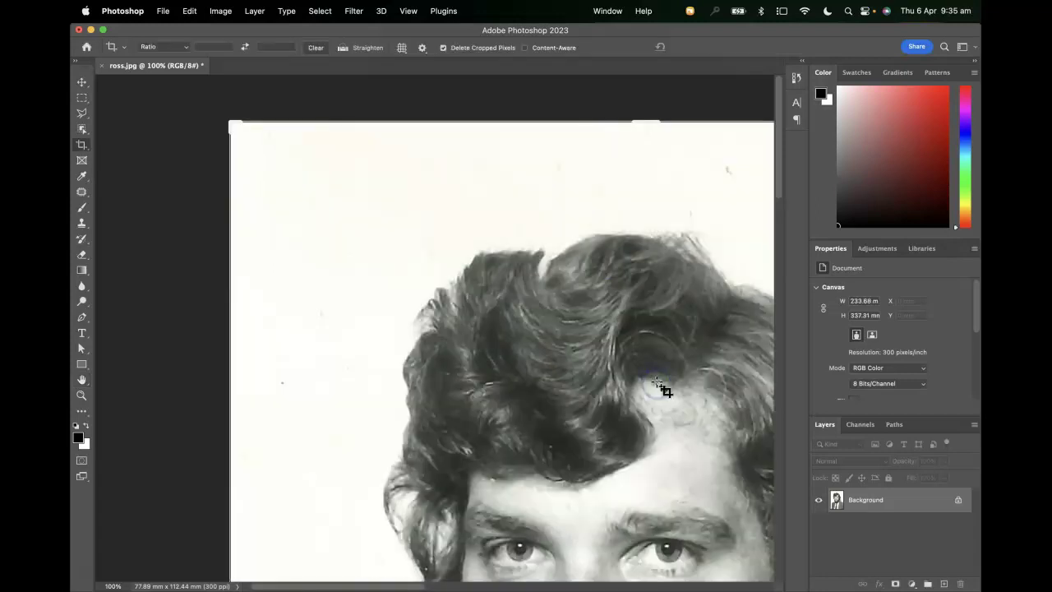
drag(649, 436, 508, 319)
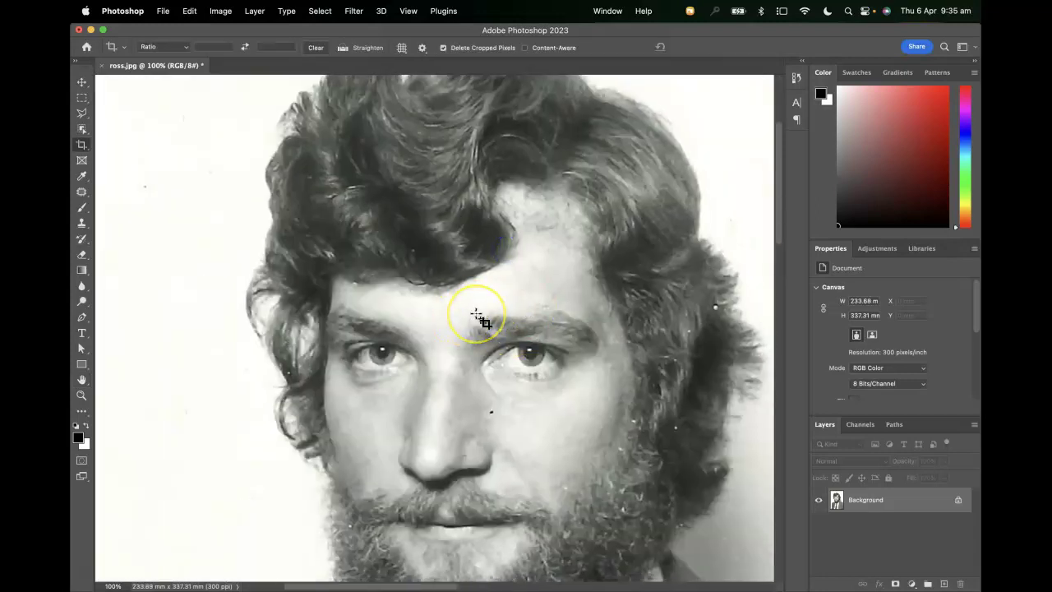
scroll(476, 316, down, 1)
drag(420, 403, 403, 317)
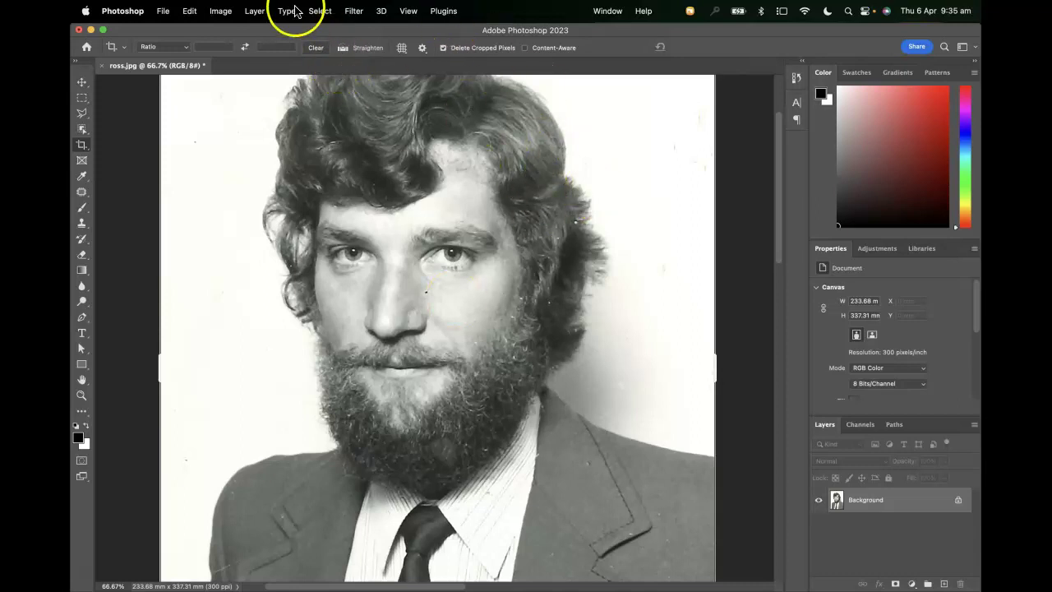
Launch Filter > Neural Filters and look over the Photo Restoration and Colorize entries
click(354, 11)
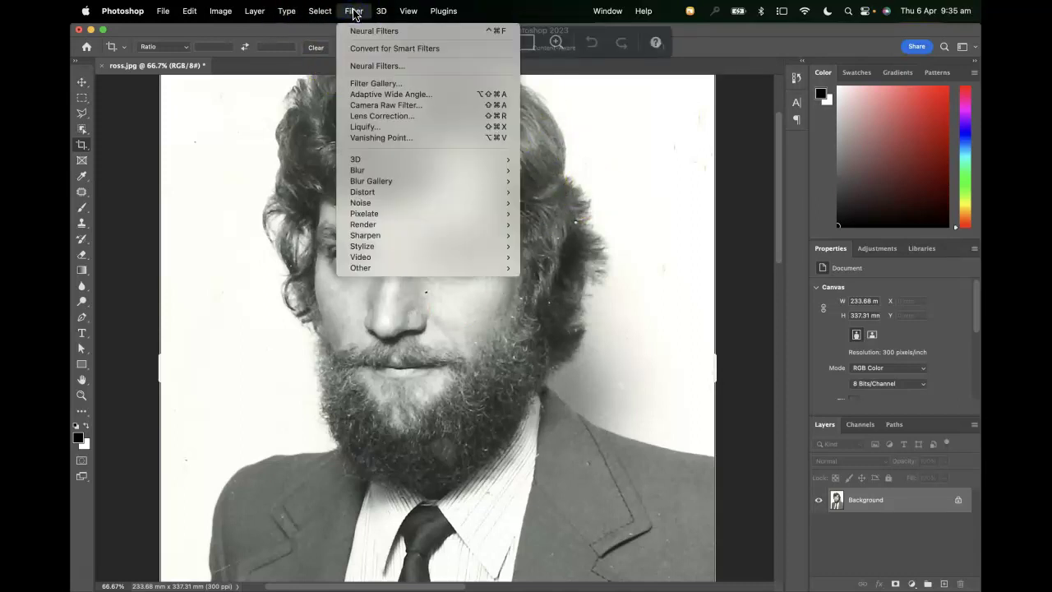
click(364, 68)
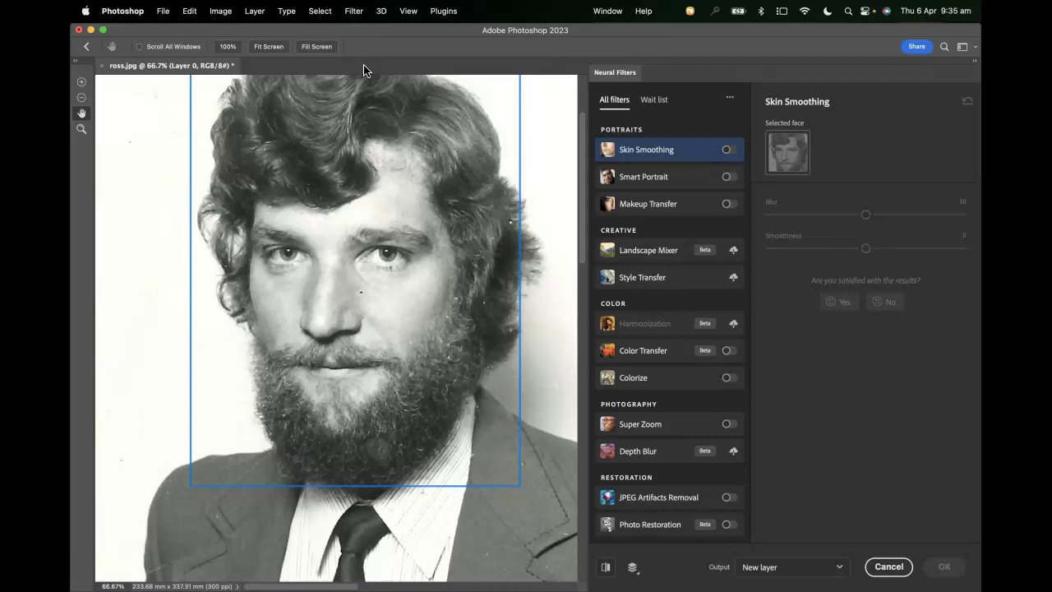
click(649, 526)
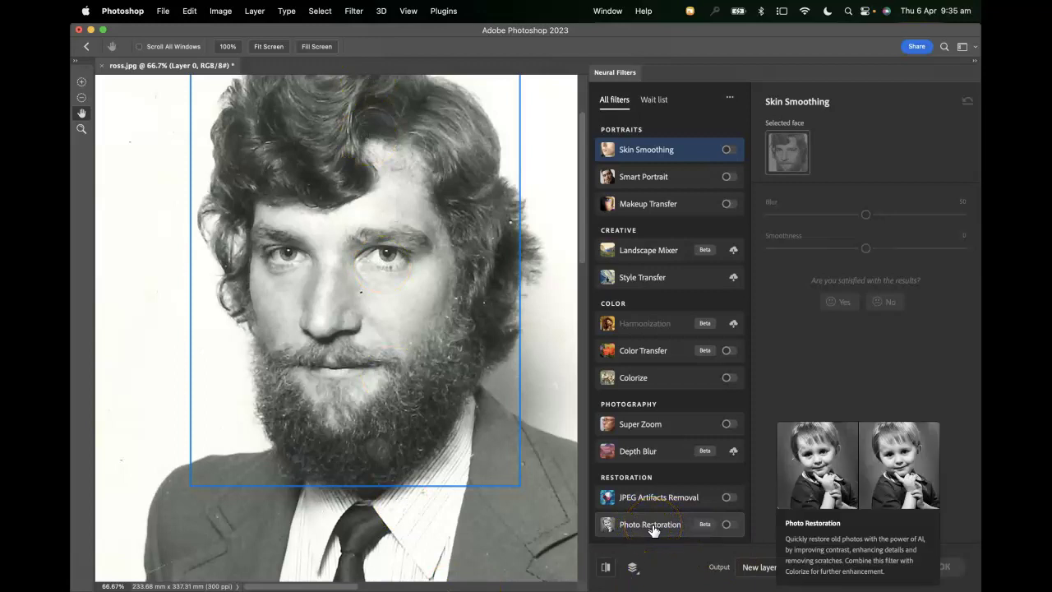
mouse_move(638, 392)
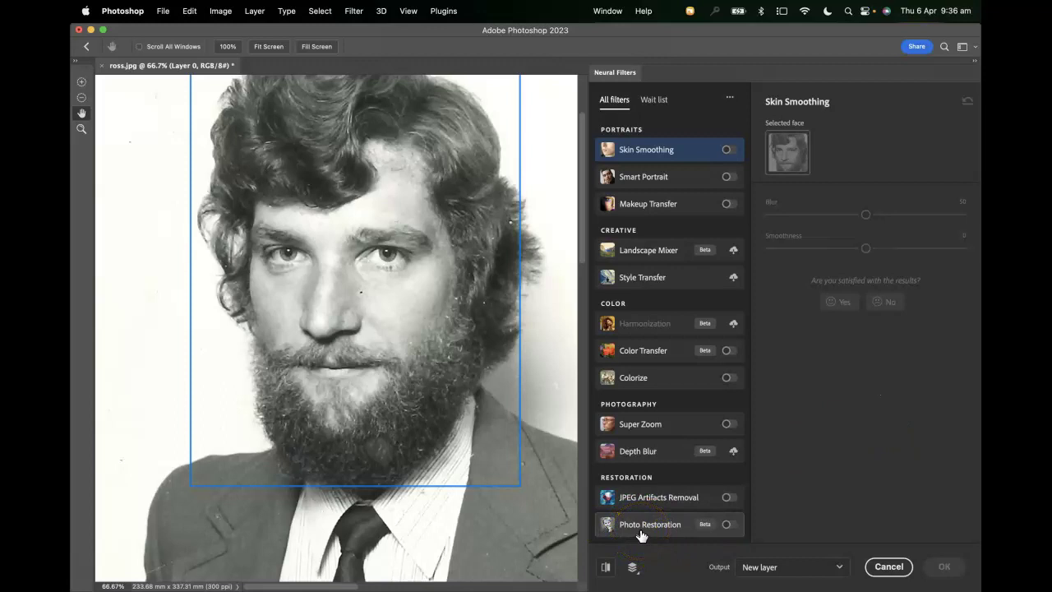
Enable Photo Restoration with Photo enhancement at 9 and Enhance face at 18
click(728, 525)
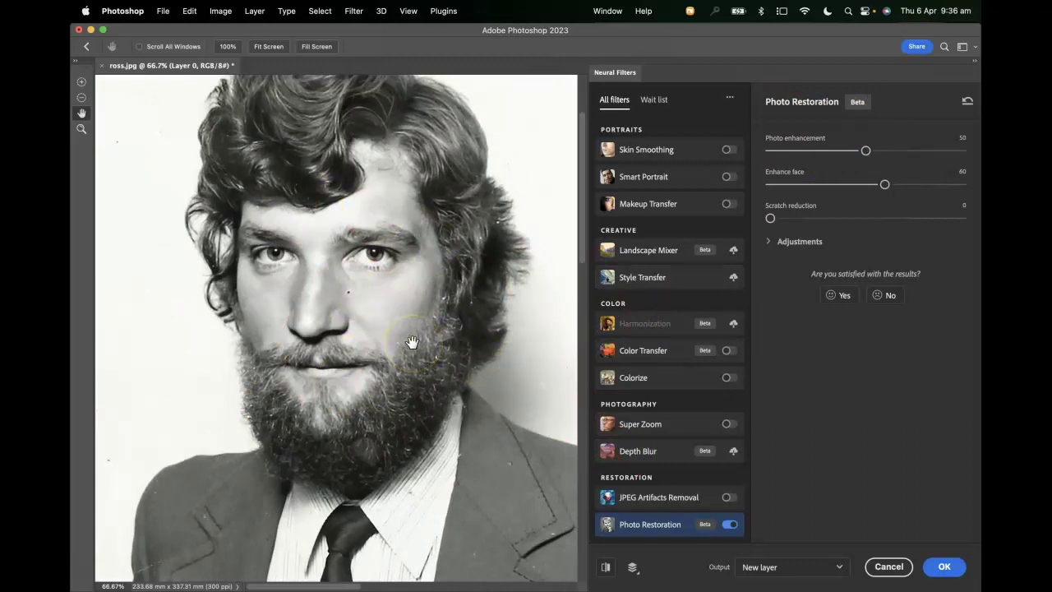
drag(794, 152, 861, 150)
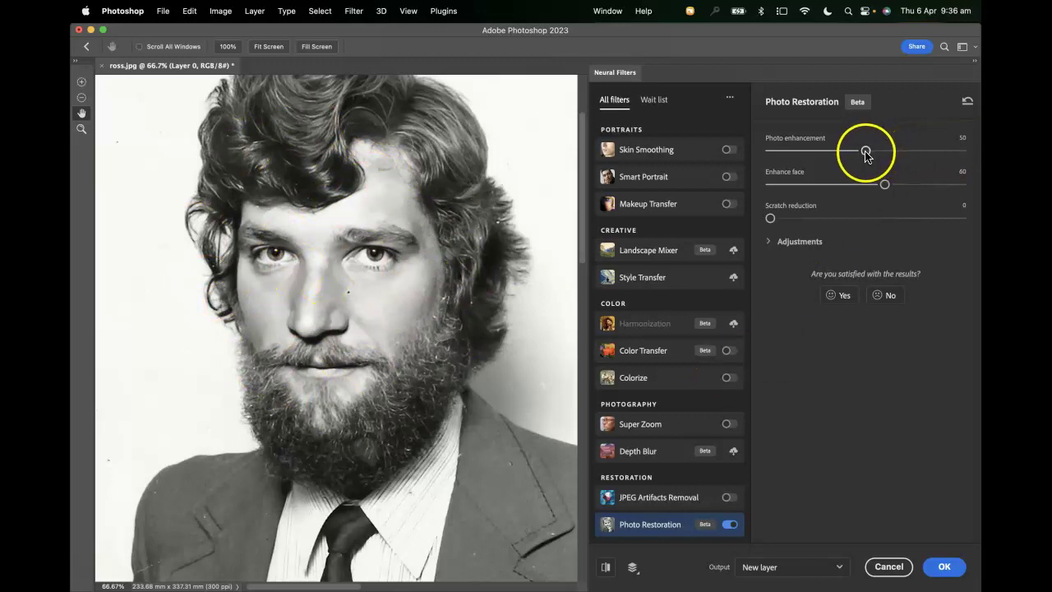
drag(865, 150, 795, 151)
drag(883, 184, 802, 187)
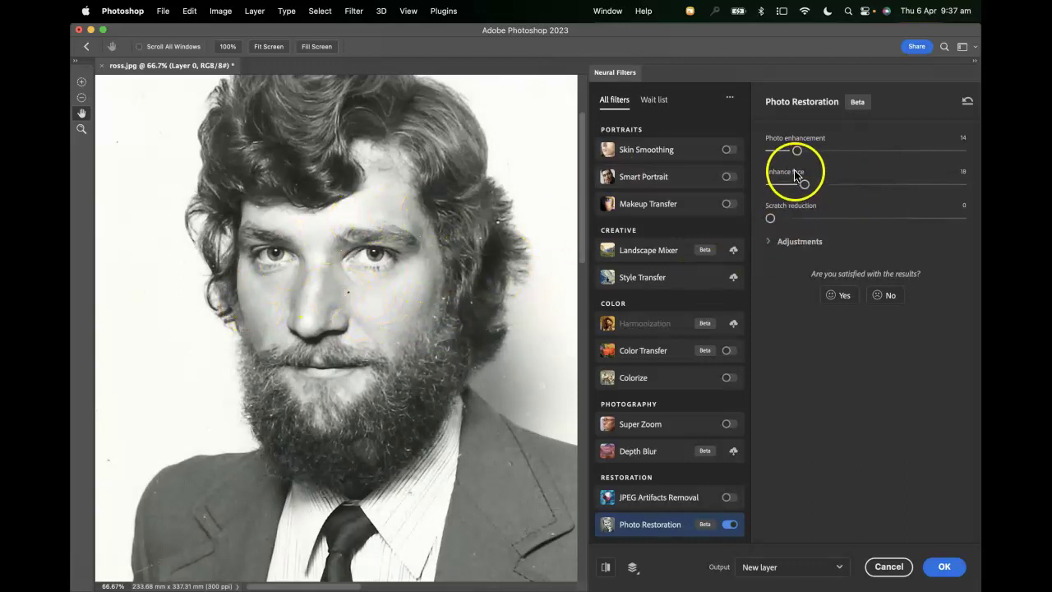
drag(797, 153, 787, 153)
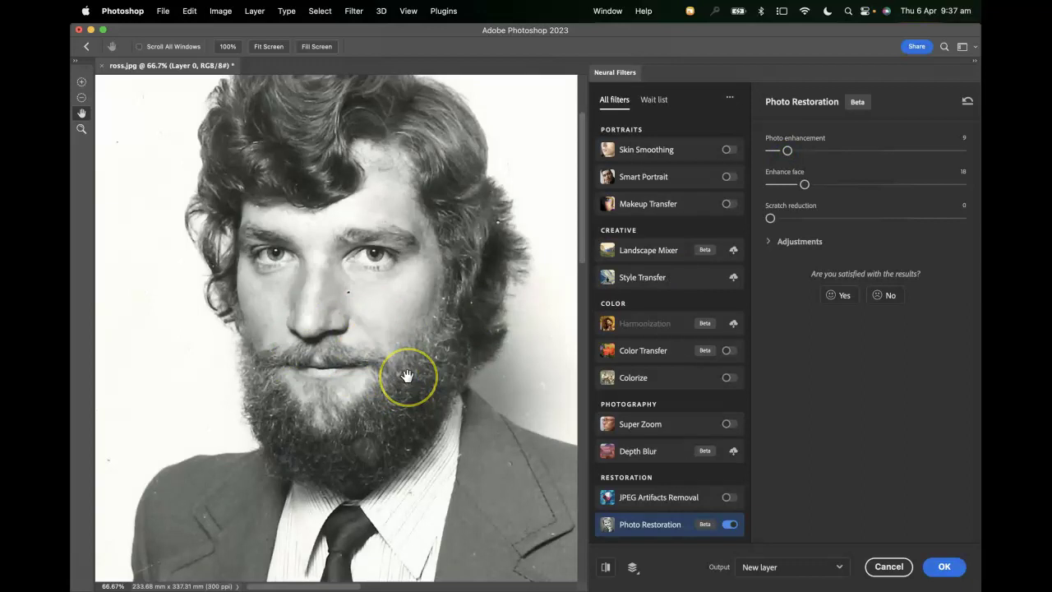
key(super+equal)
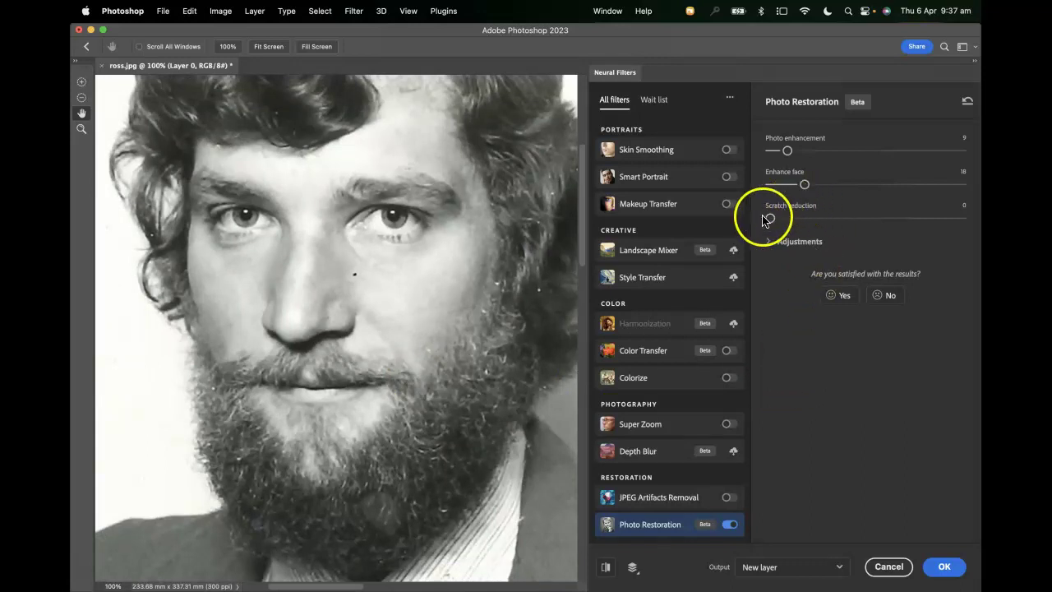
drag(377, 336, 297, 225)
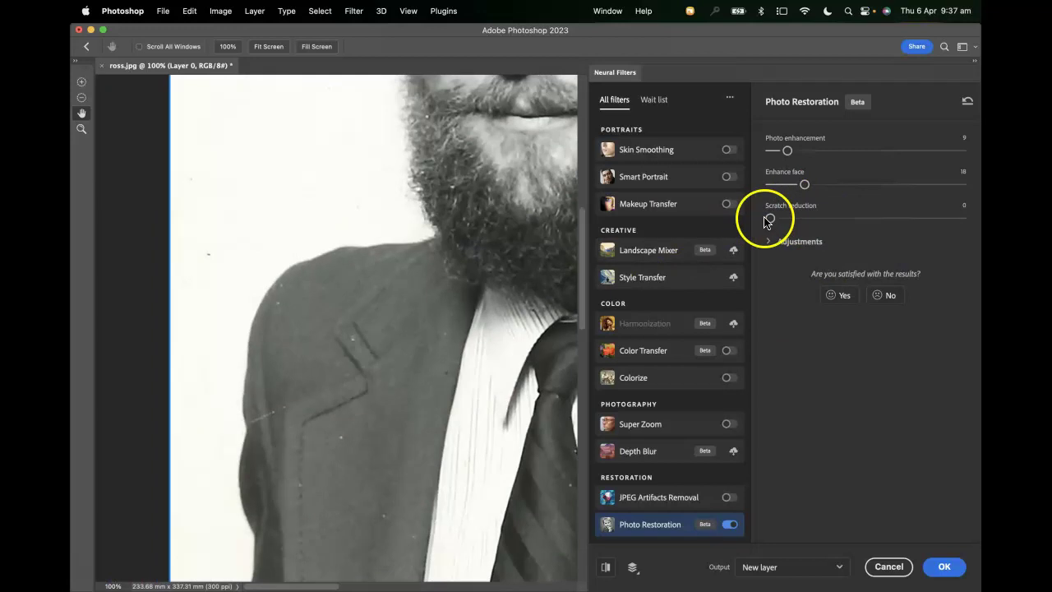
drag(771, 219, 778, 222)
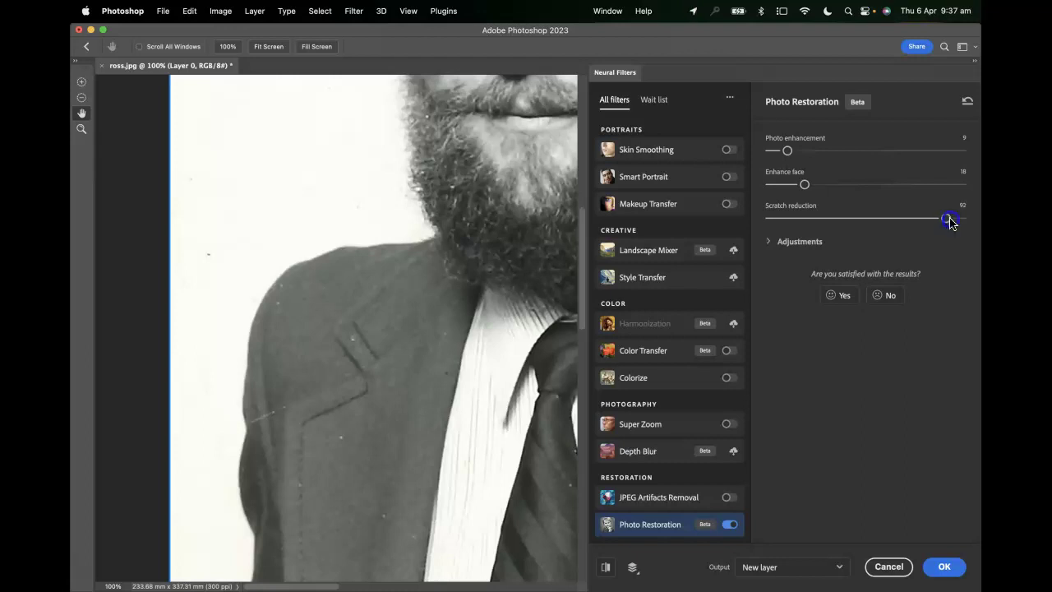
drag(950, 222, 947, 219)
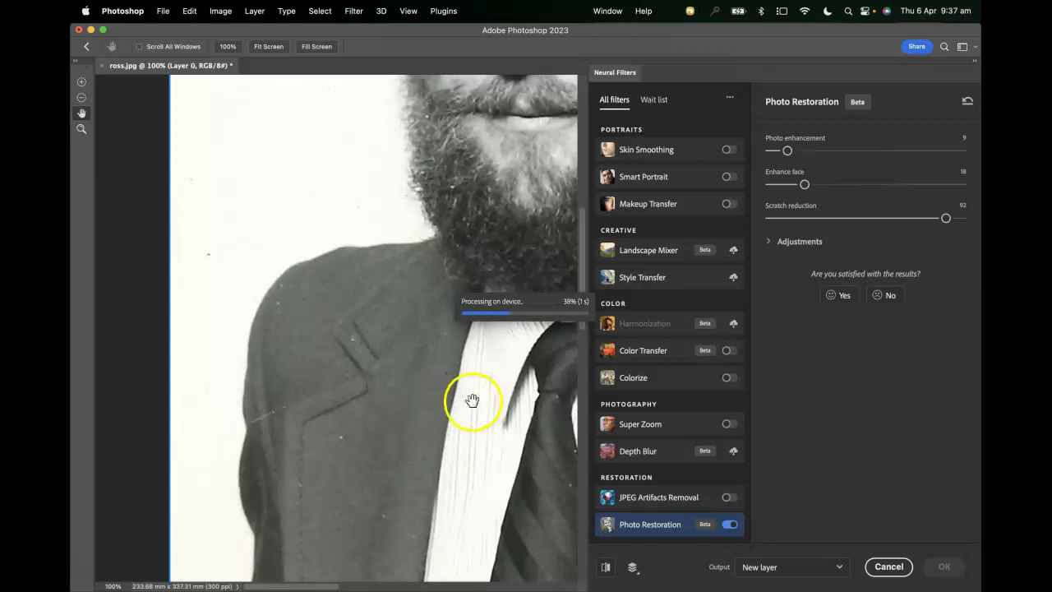
drag(470, 399, 322, 505)
click(337, 324)
drag(337, 324, 347, 382)
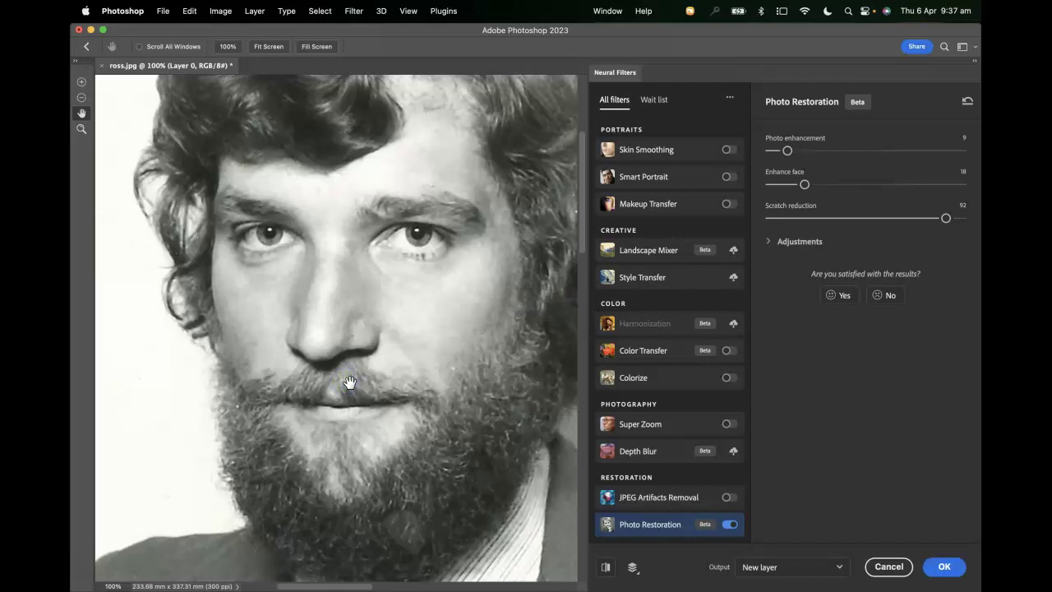
drag(297, 378, 468, 193)
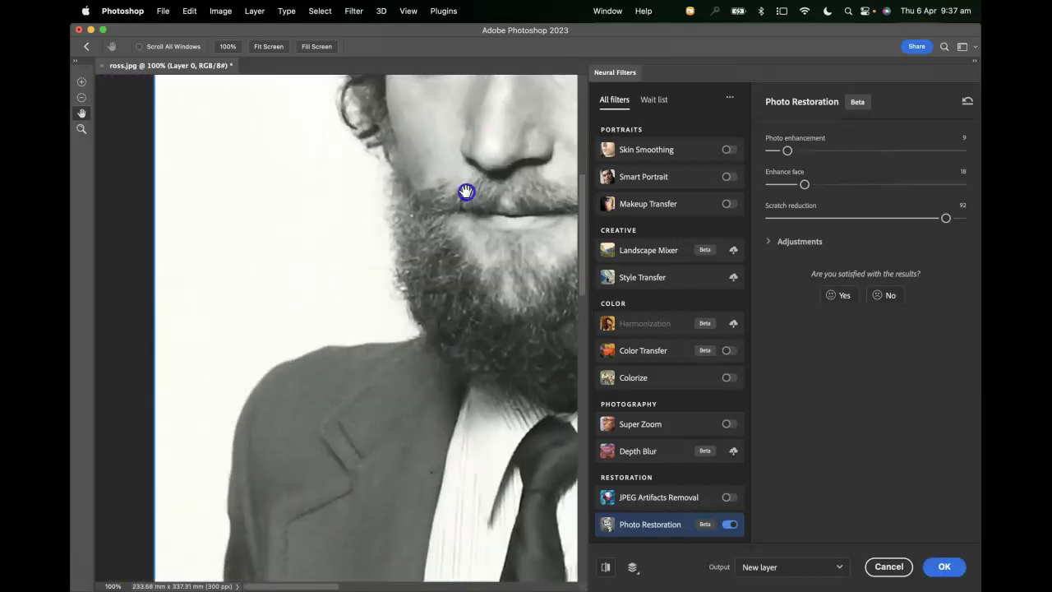
drag(364, 418, 378, 216)
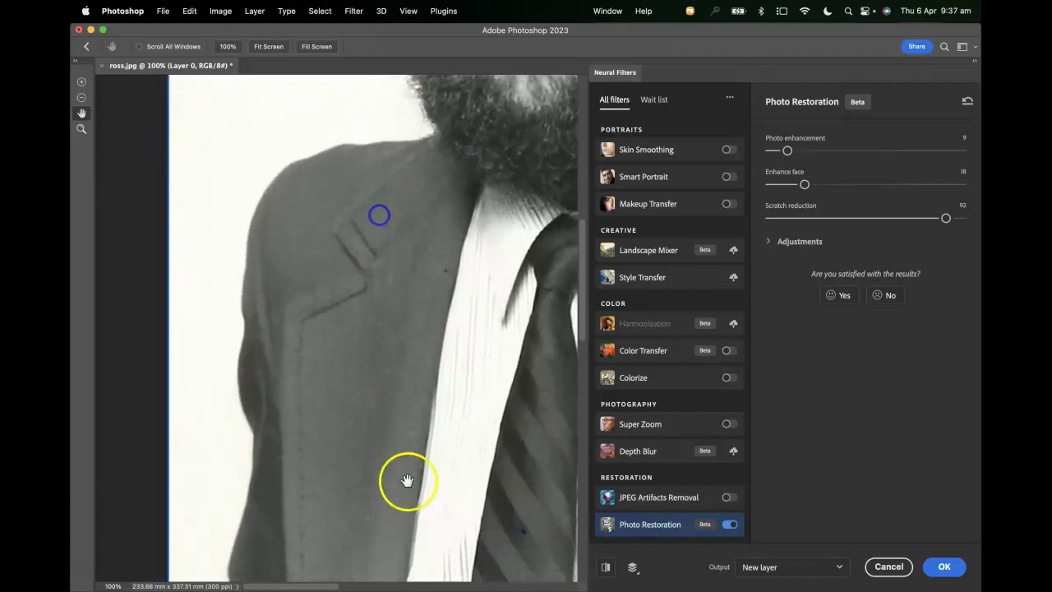
drag(406, 482, 257, 493)
drag(436, 488, 232, 403)
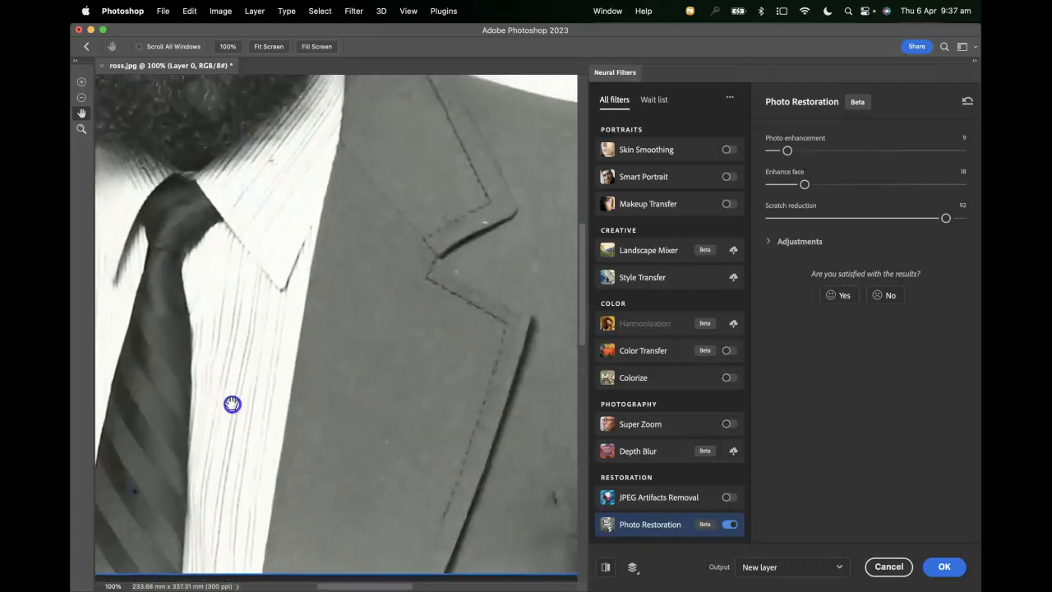
drag(404, 359, 374, 512)
drag(353, 345, 425, 502)
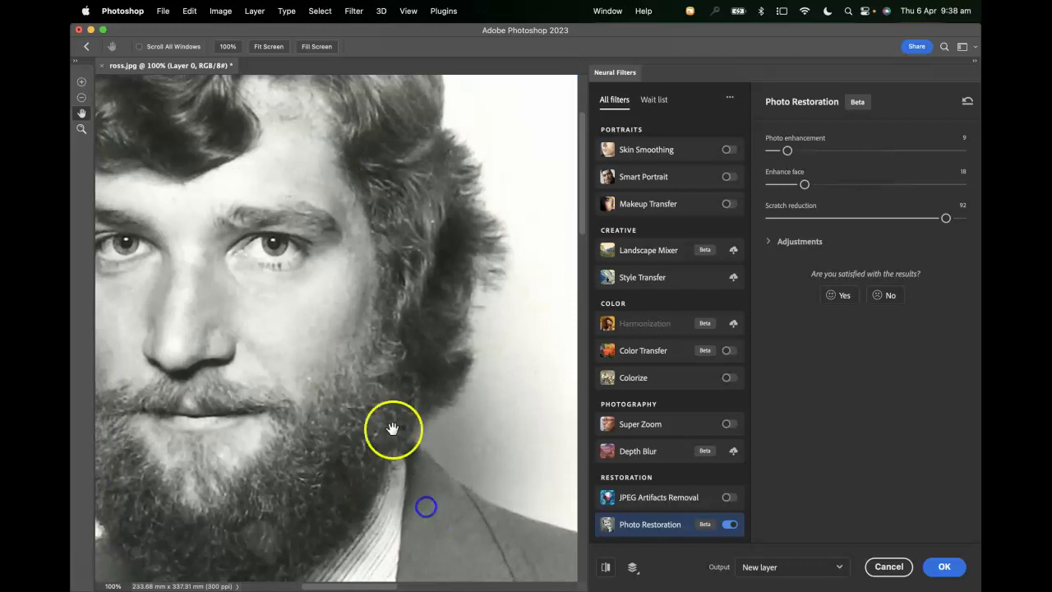
drag(392, 429, 443, 516)
drag(323, 387, 321, 425)
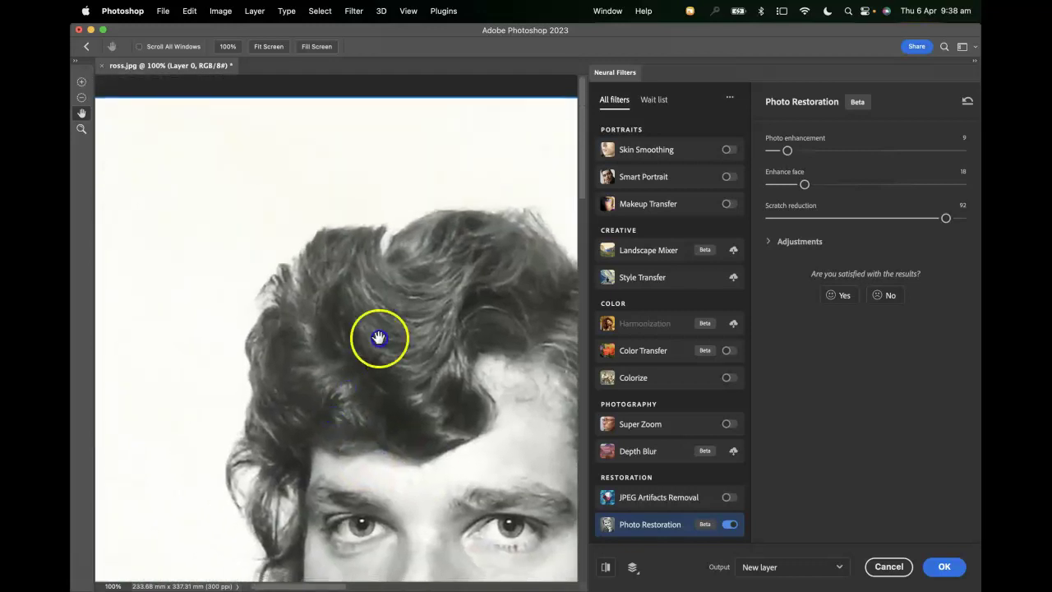
drag(380, 336, 396, 280)
key(super+minus)
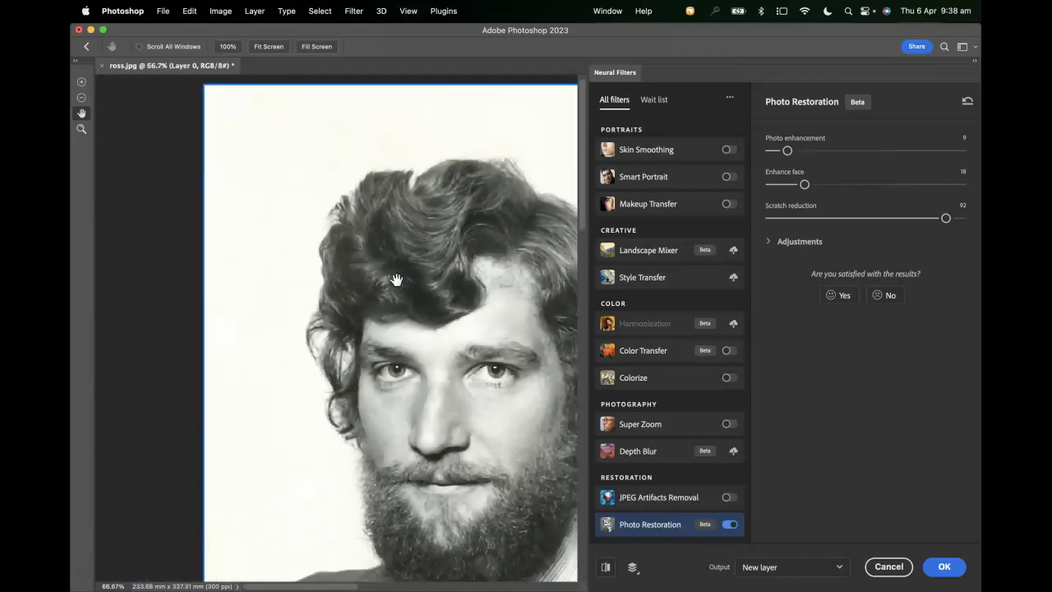
drag(387, 357, 331, 249)
mouse_move(434, 369)
mouse_down()
mouse_move(435, 291)
mouse_move(406, 275)
mouse_move(409, 352)
mouse_move(446, 392)
mouse_up()
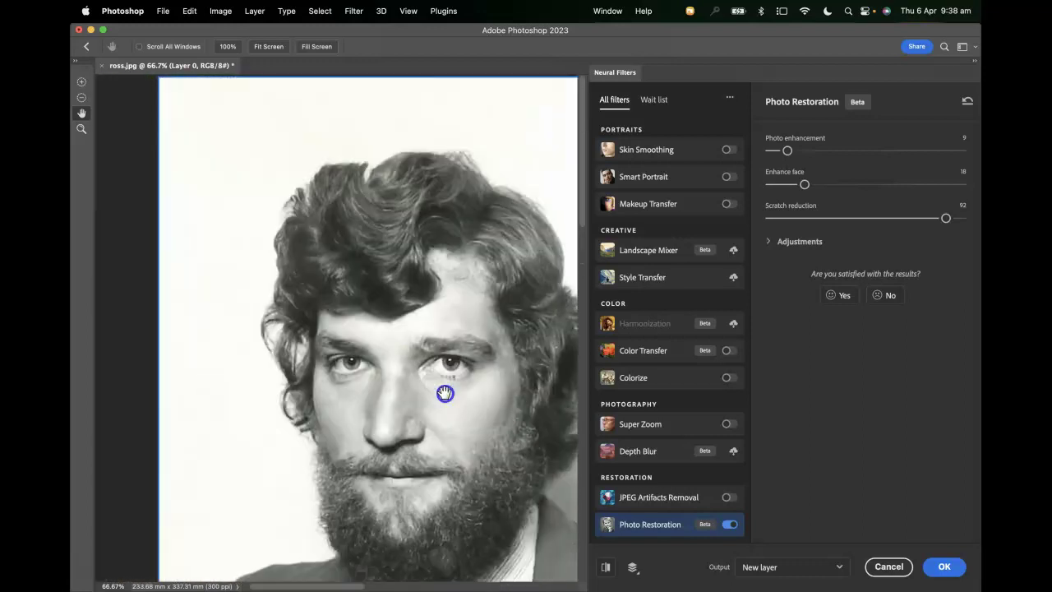
mouse_move(380, 324)
mouse_down()
mouse_move(380, 352)
mouse_move(368, 336)
mouse_up()
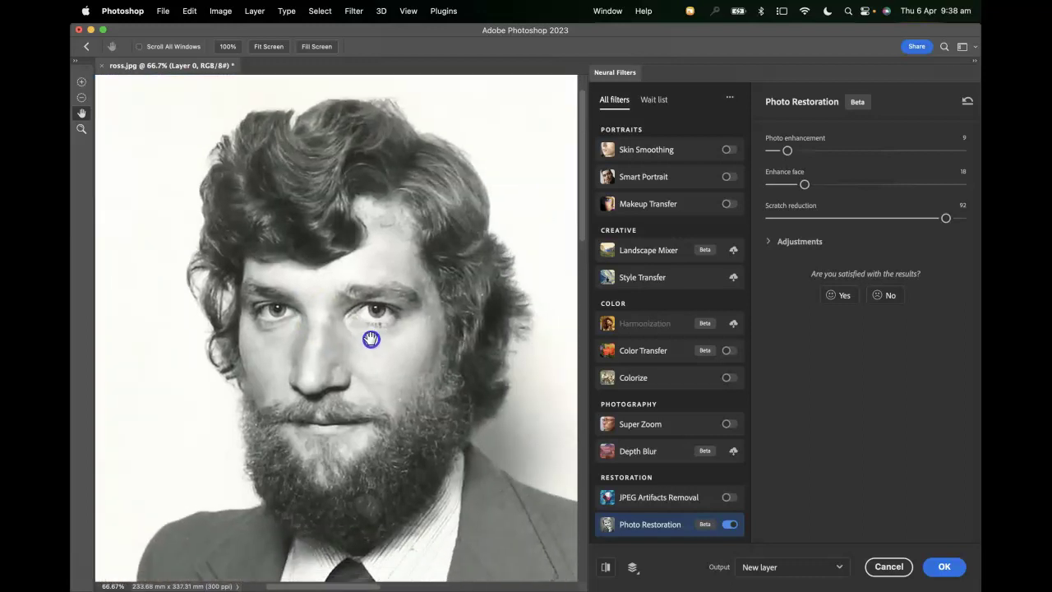
Set Noise reduction to 2 and JPEG artifacts reduction to 3, then check the face
click(768, 241)
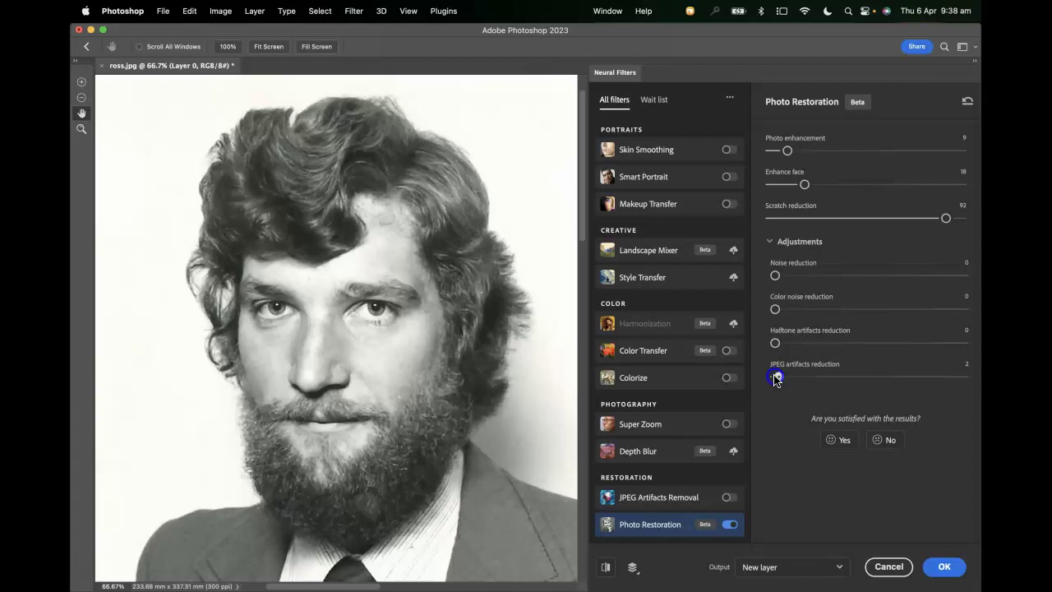
drag(776, 379, 781, 378)
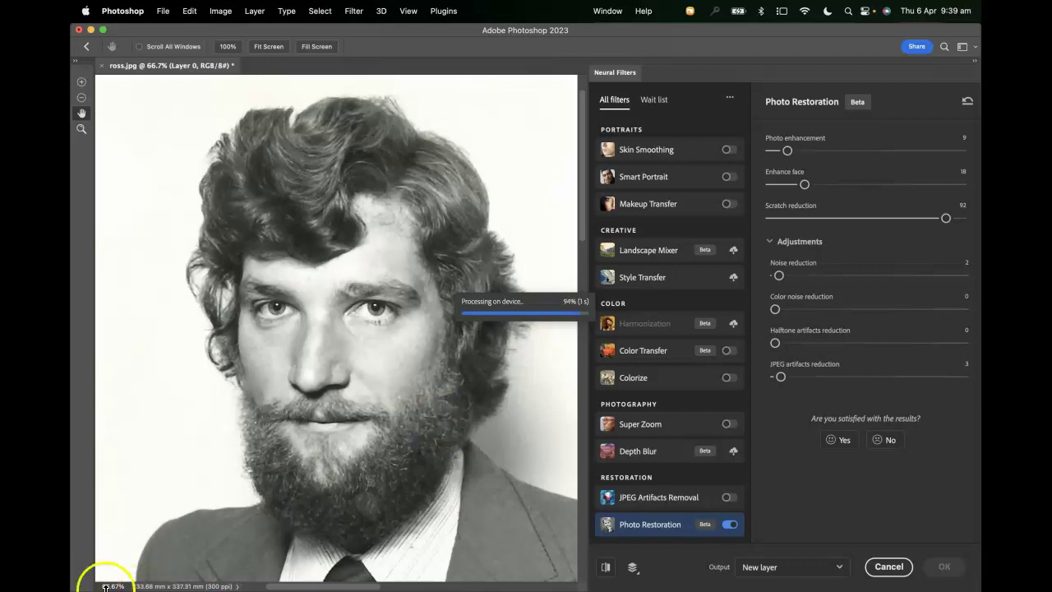
drag(260, 394, 337, 355)
scroll(336, 354, up, 3)
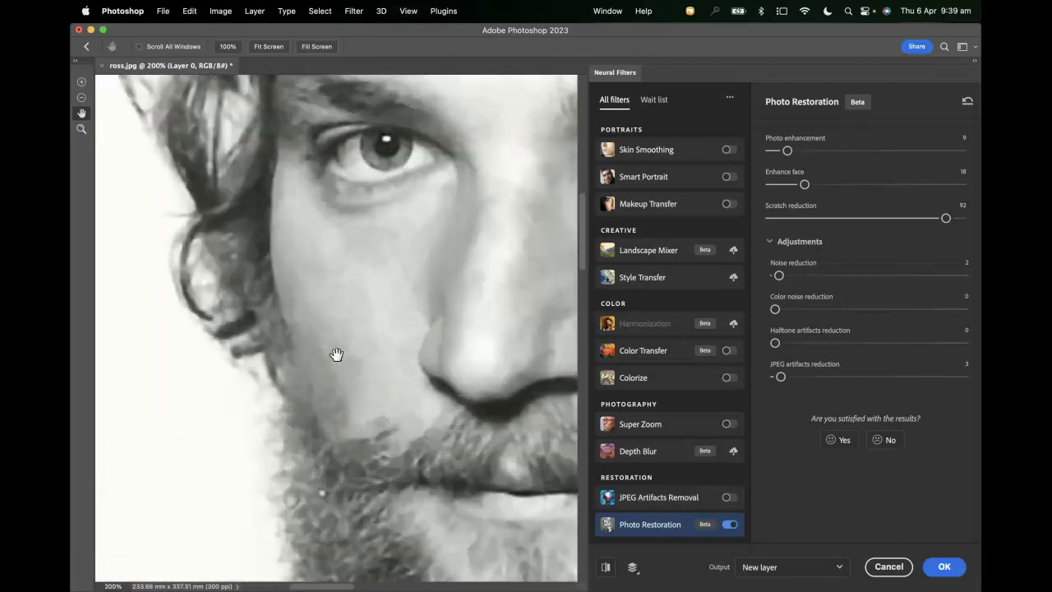
scroll(336, 354, down, 2)
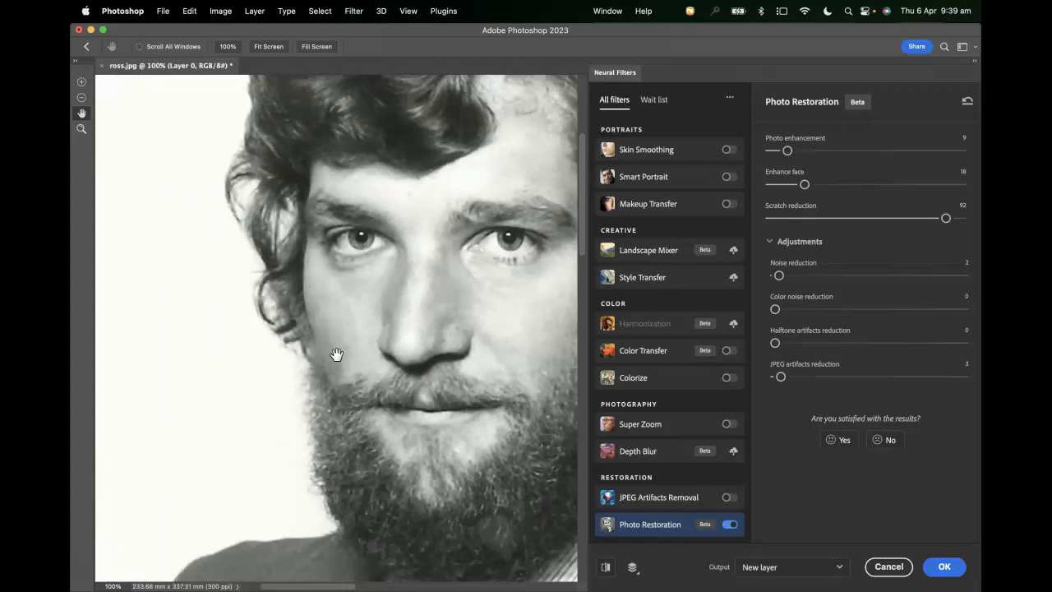
drag(458, 246, 359, 381)
drag(352, 342, 448, 199)
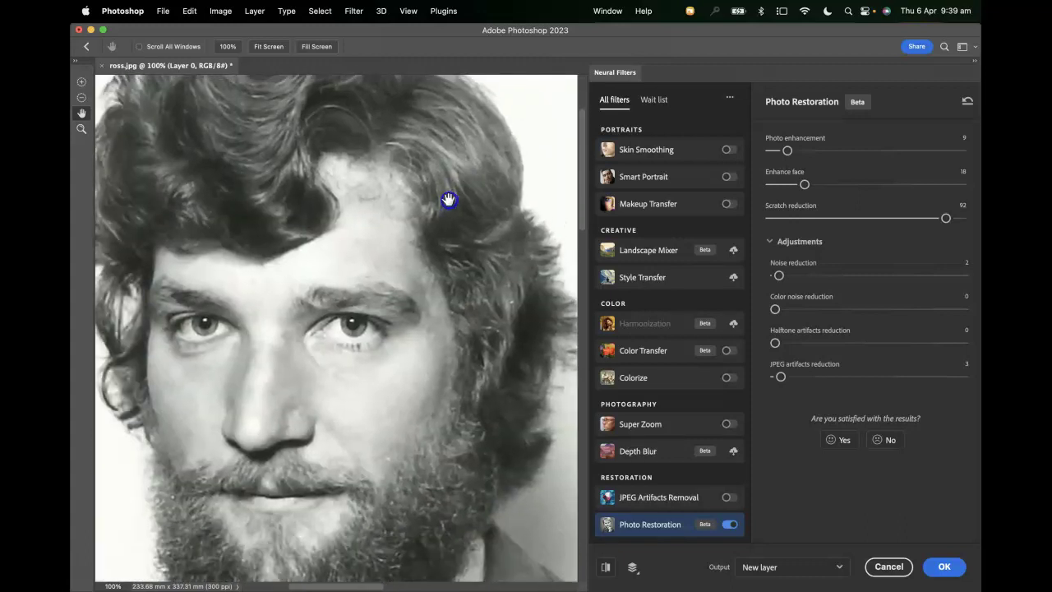
drag(402, 354, 437, 262)
scroll(439, 261, down, 2)
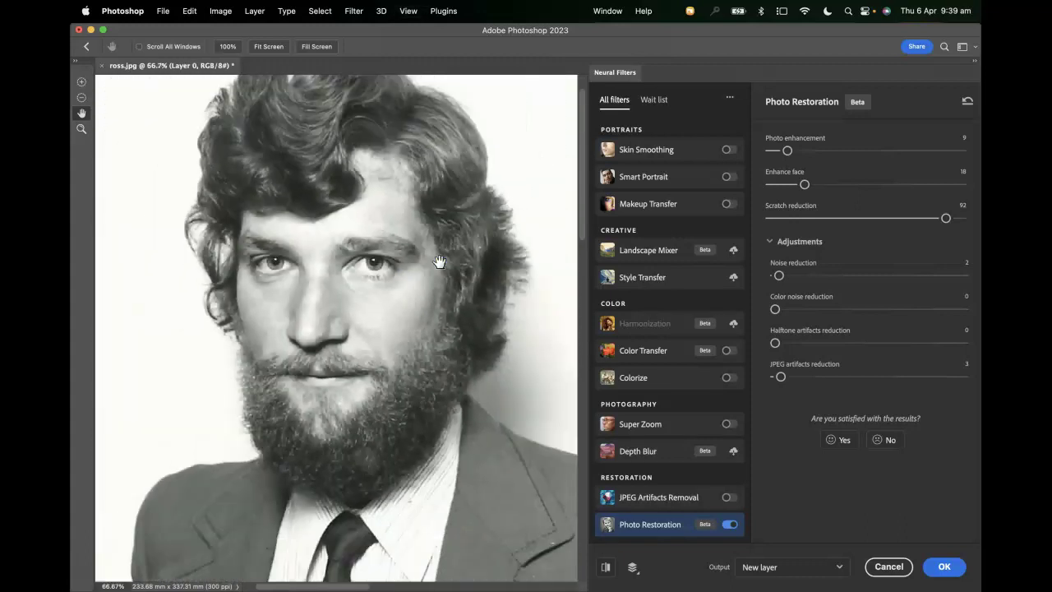
drag(491, 433, 445, 332)
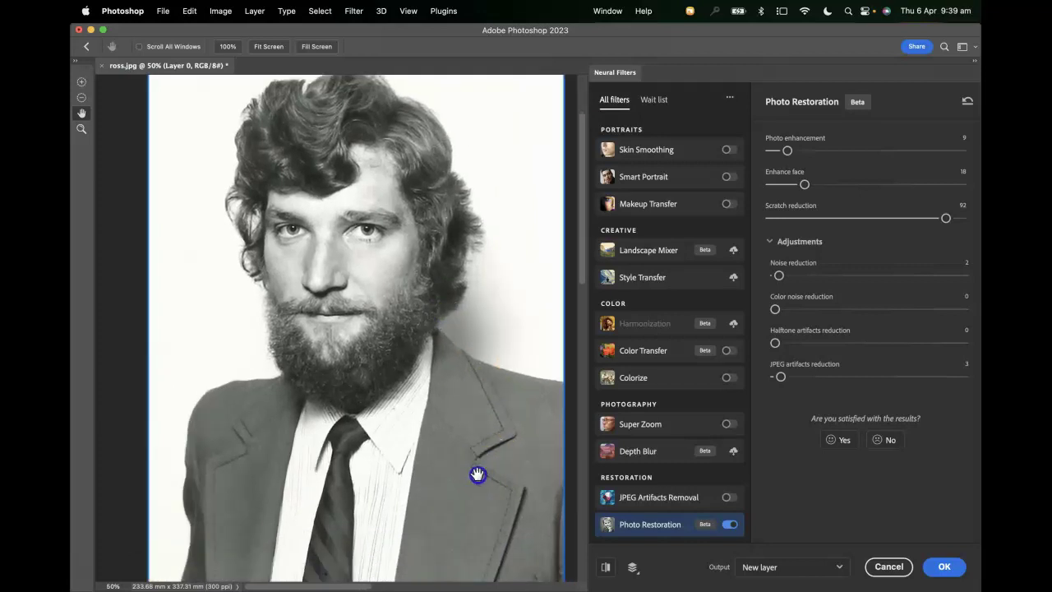
mouse_move(465, 424)
mouse_down()
mouse_move(487, 437)
mouse_move(471, 461)
mouse_move(476, 559)
mouse_move(472, 436)
mouse_move(468, 458)
mouse_move(484, 438)
mouse_move(477, 430)
mouse_move(479, 537)
mouse_move(479, 427)
mouse_move(469, 437)
mouse_move(480, 435)
mouse_up()
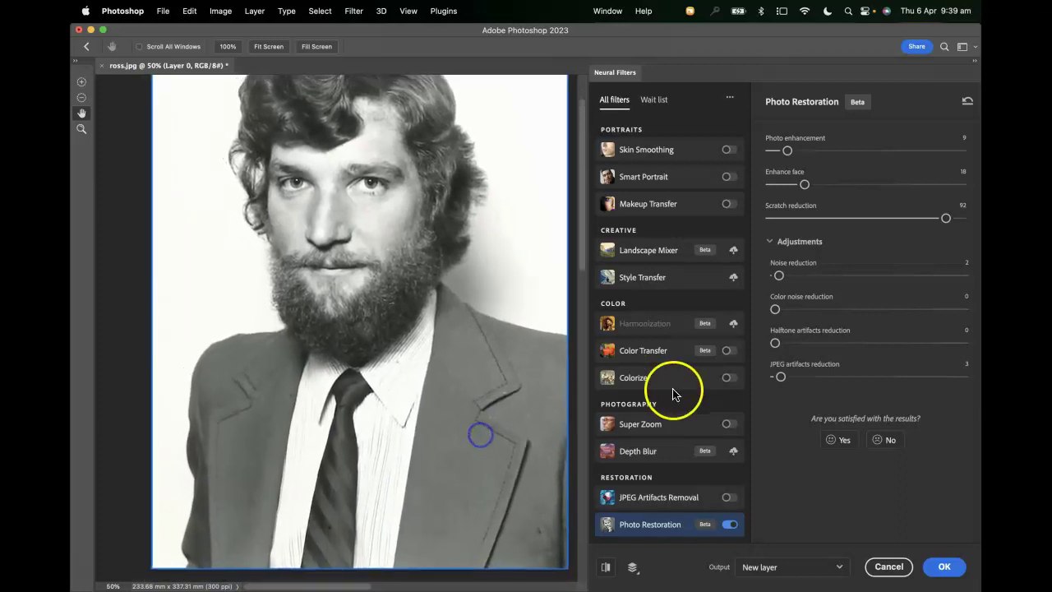
Turn on Colorize with Auto color image and inspect the tinted hair, skin and jacket
click(727, 378)
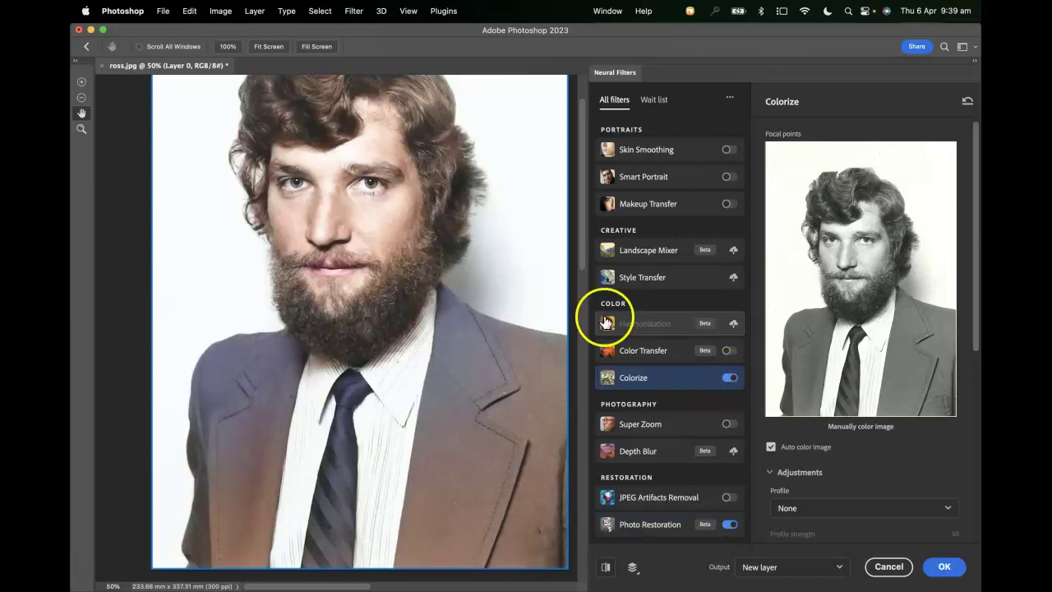
mouse_move(413, 239)
mouse_down()
mouse_move(451, 245)
mouse_move(433, 242)
mouse_up()
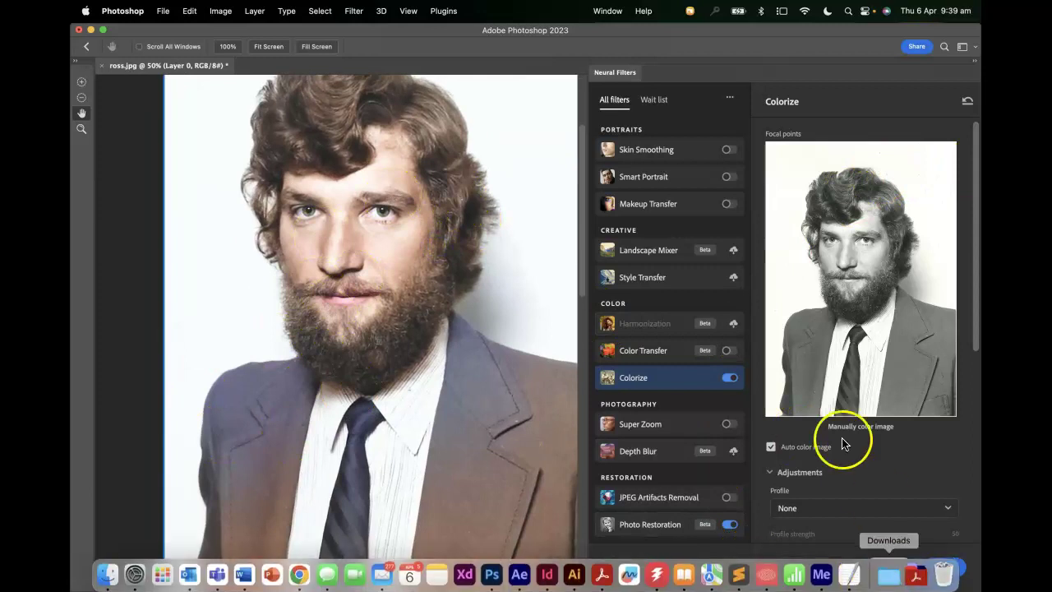
mouse_move(443, 466)
mouse_down()
mouse_move(452, 393)
mouse_move(420, 441)
mouse_move(430, 429)
mouse_move(419, 477)
mouse_move(425, 491)
mouse_move(434, 485)
mouse_up()
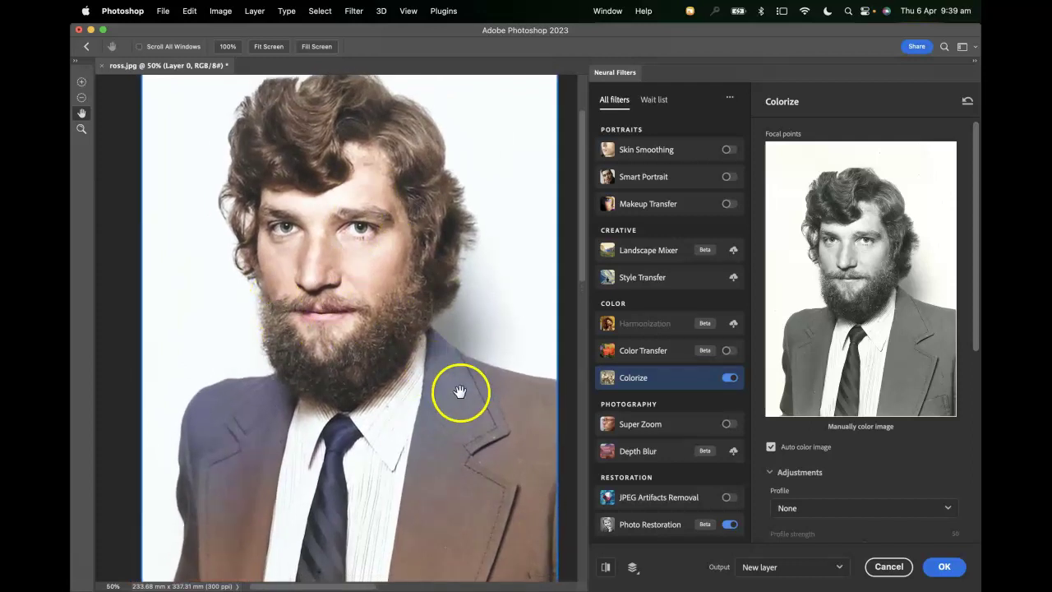
drag(462, 414, 464, 339)
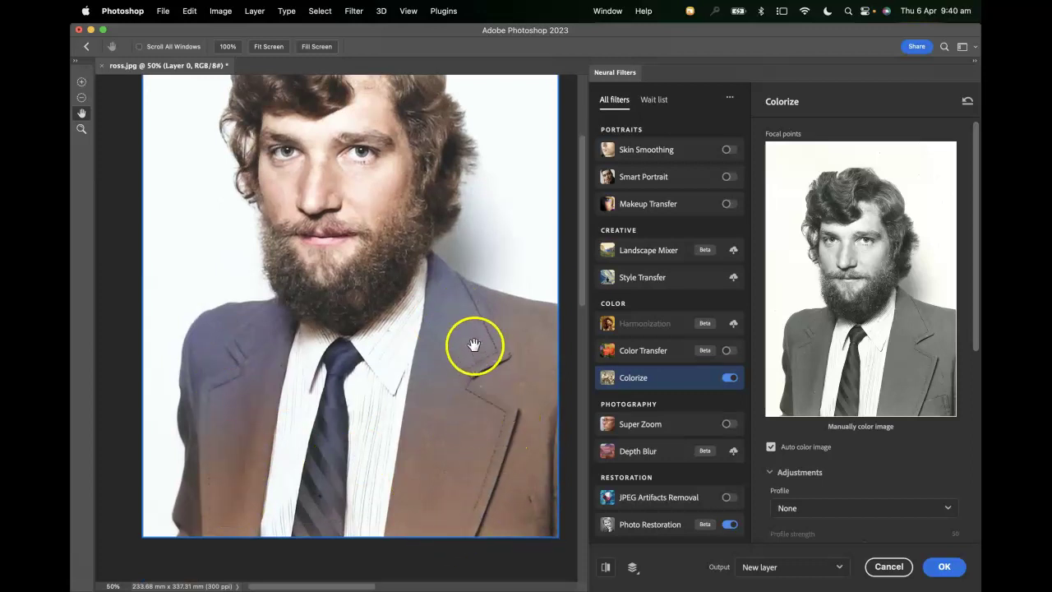
mouse_move(301, 375)
mouse_down()
mouse_move(370, 460)
mouse_move(291, 381)
mouse_up()
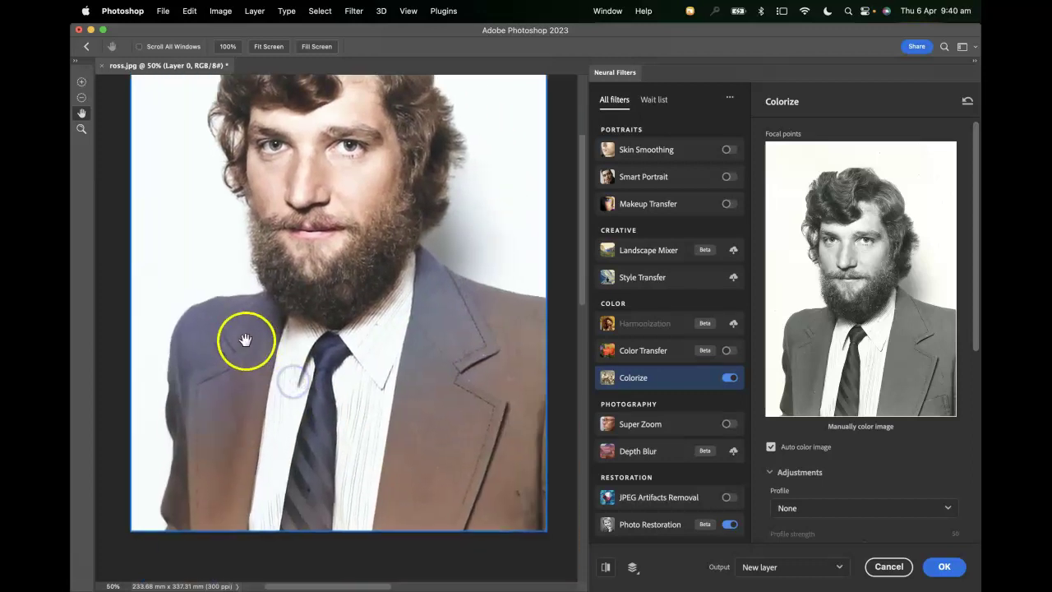
drag(409, 326, 449, 359)
click(868, 409)
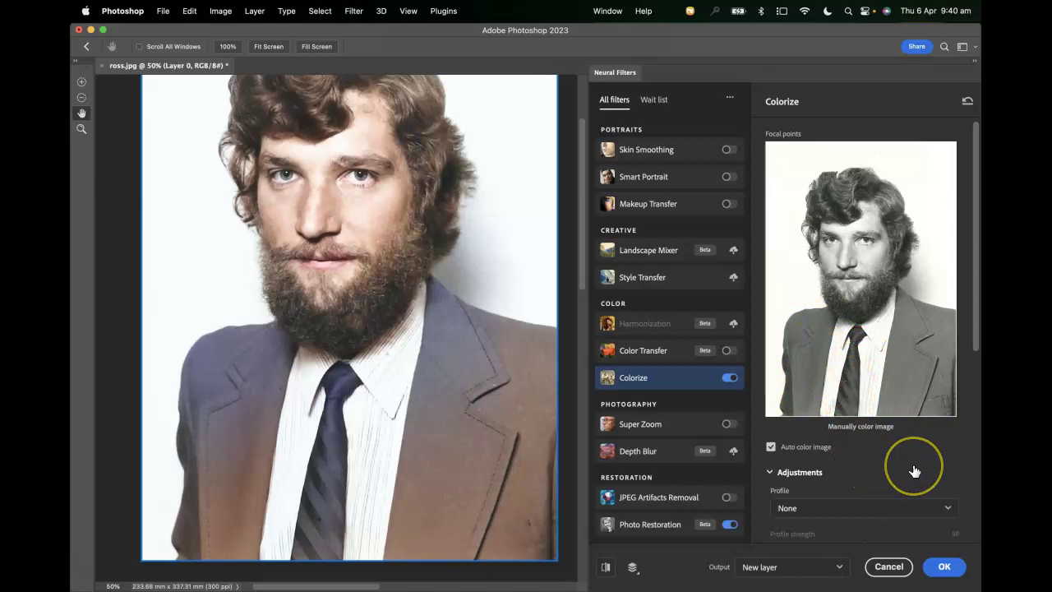
Set the Colorize profile to Retro high contrast with profile strength 9
scroll(915, 470, down, 5)
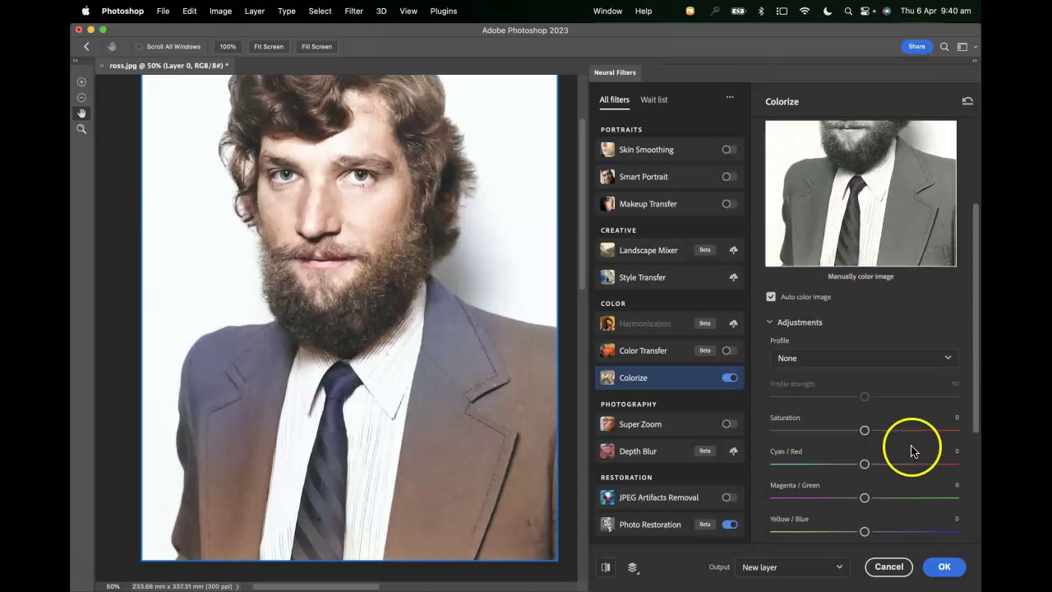
scroll(912, 448, up, 5)
scroll(912, 444, down, 5)
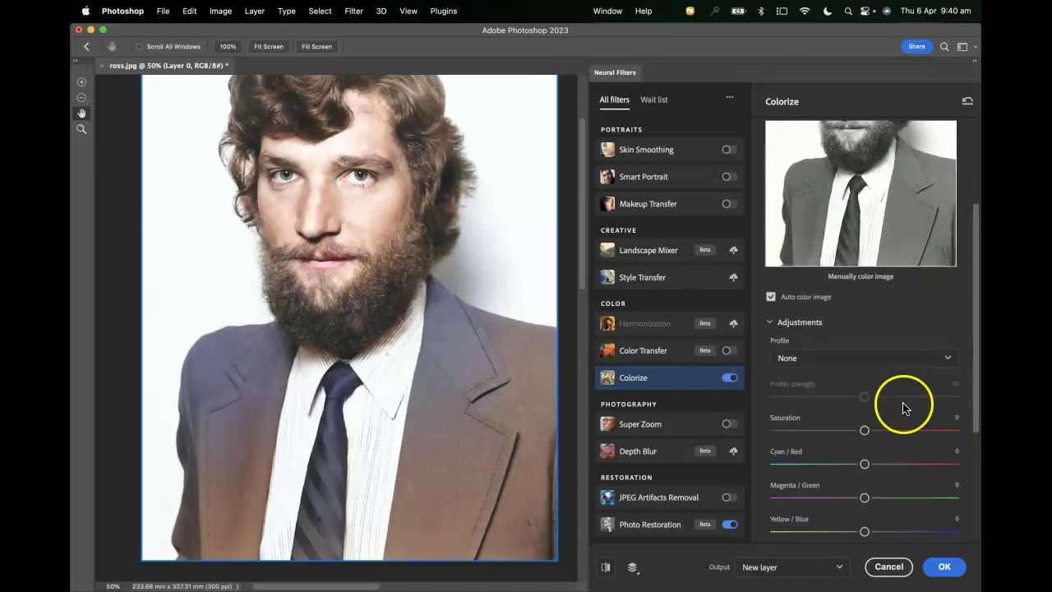
scroll(867, 369, down, 2)
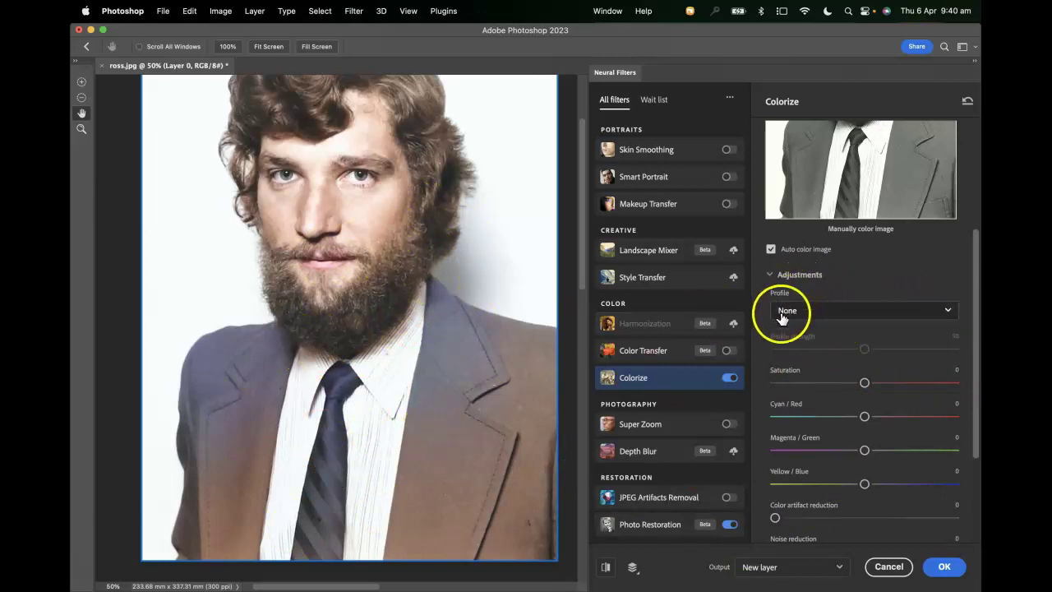
click(927, 313)
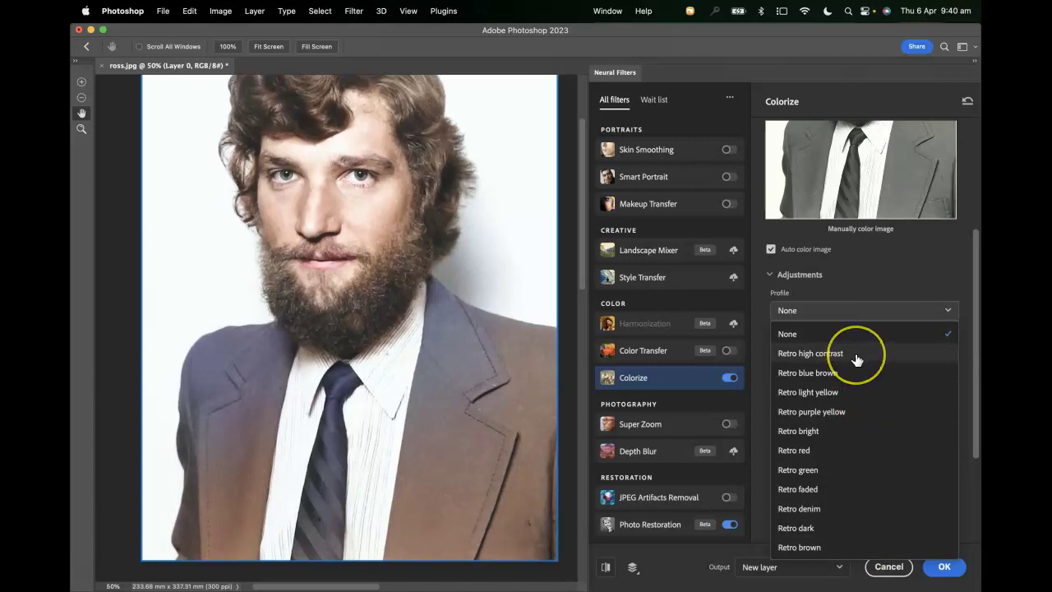
click(804, 355)
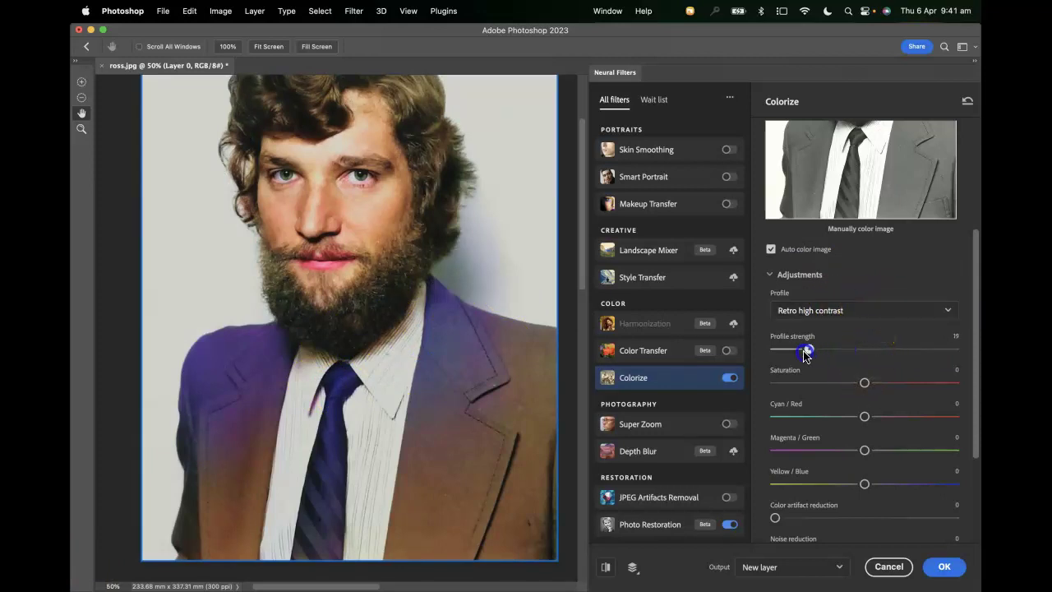
drag(787, 355, 789, 356)
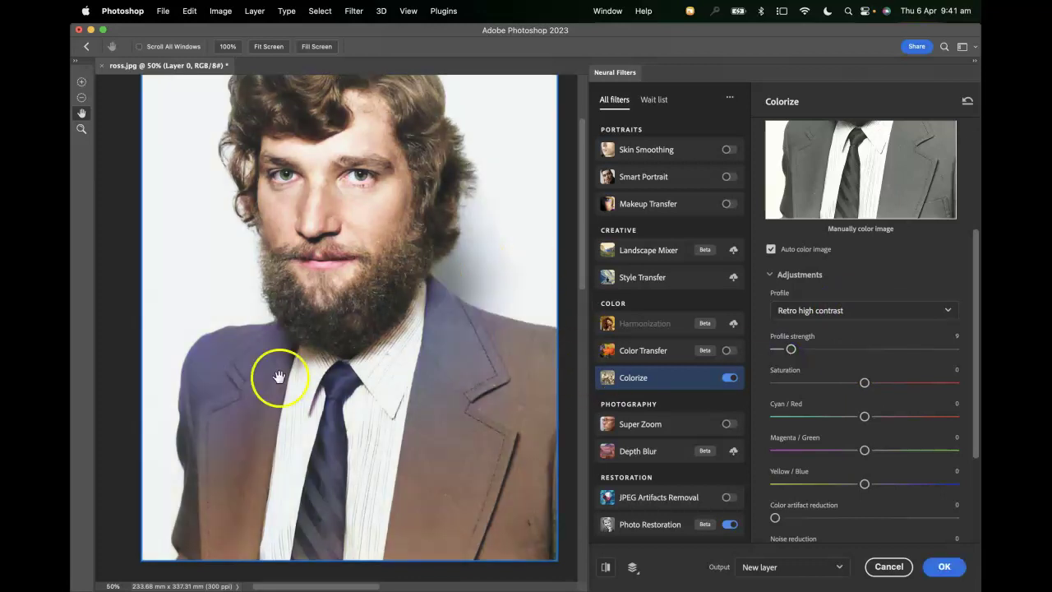
Reset the Colorize profile to None, comparing the suit's muted blue-brown colours
drag(410, 348, 417, 318)
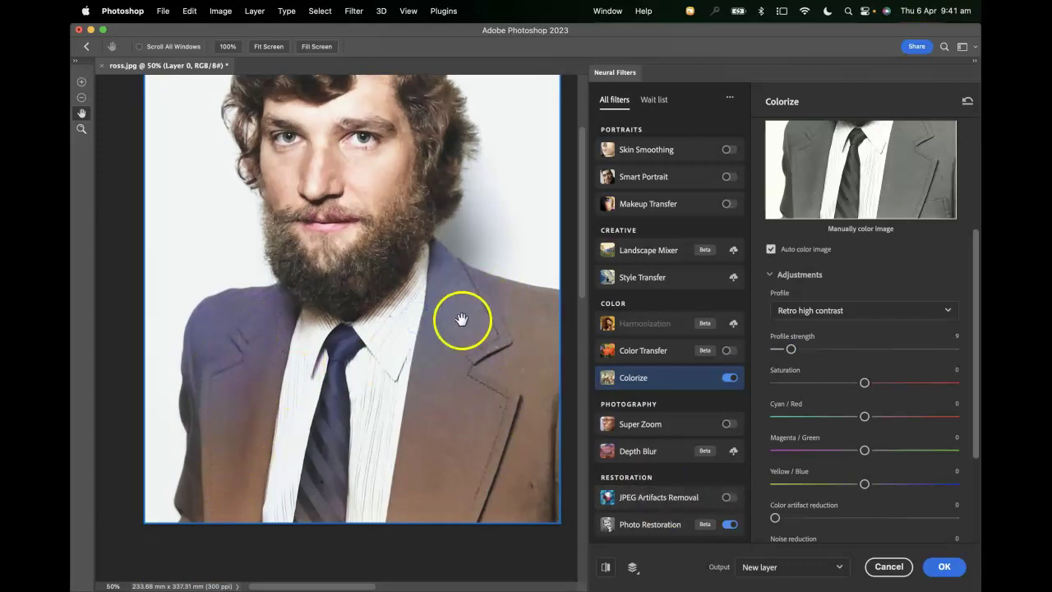
mouse_move(465, 312)
mouse_down()
mouse_move(486, 385)
mouse_move(481, 301)
mouse_up()
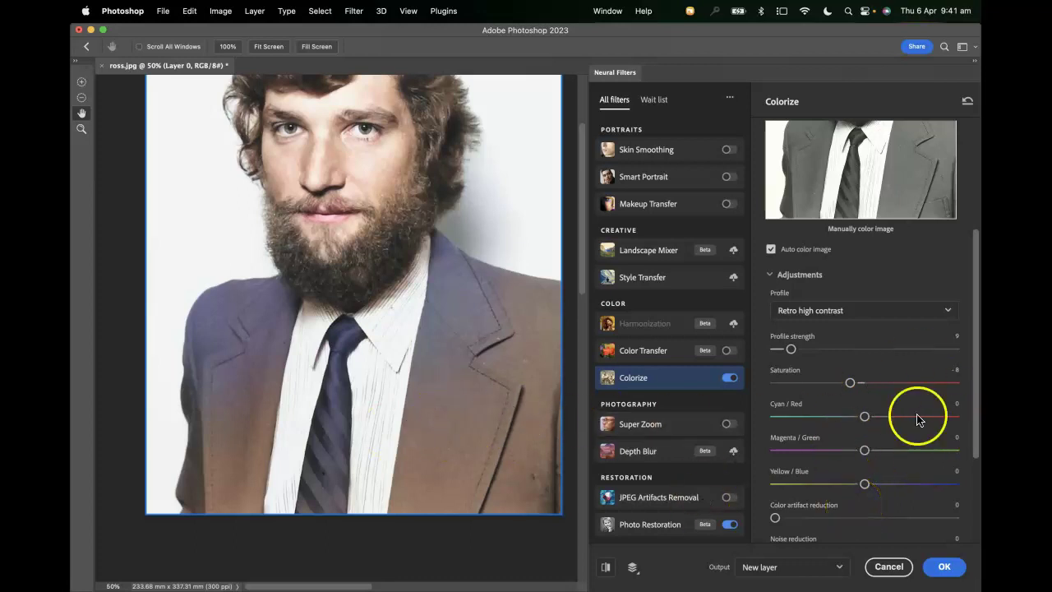
scroll(867, 452, down, 3)
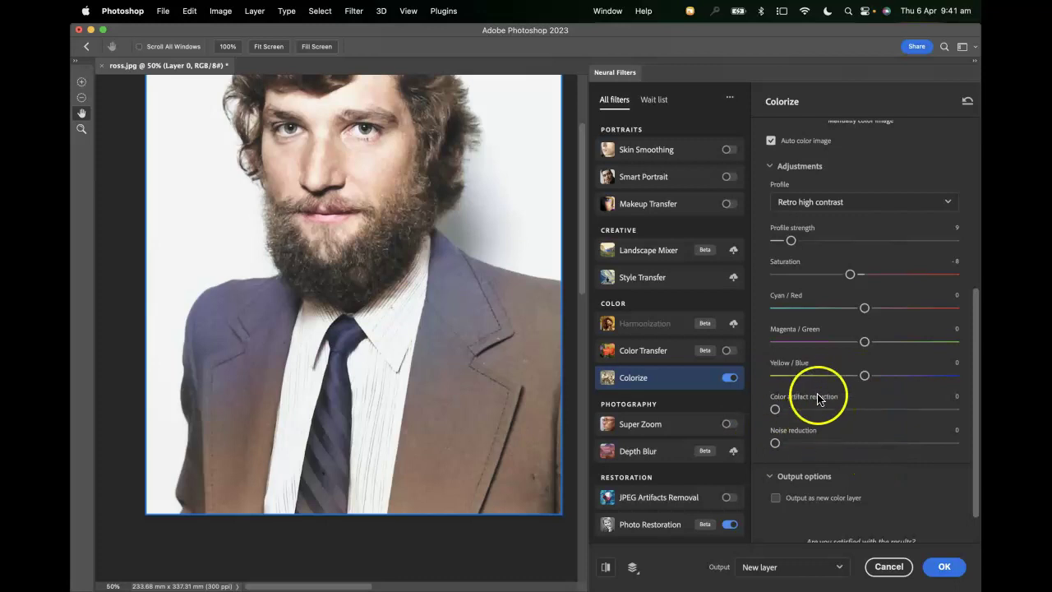
scroll(902, 438, down, 1)
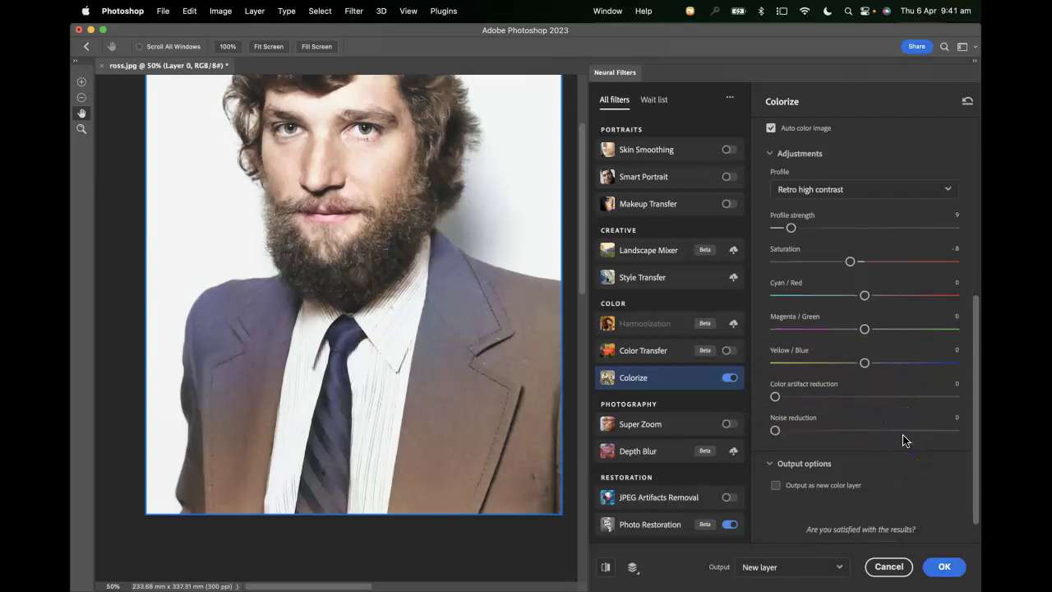
scroll(902, 440, up, 5)
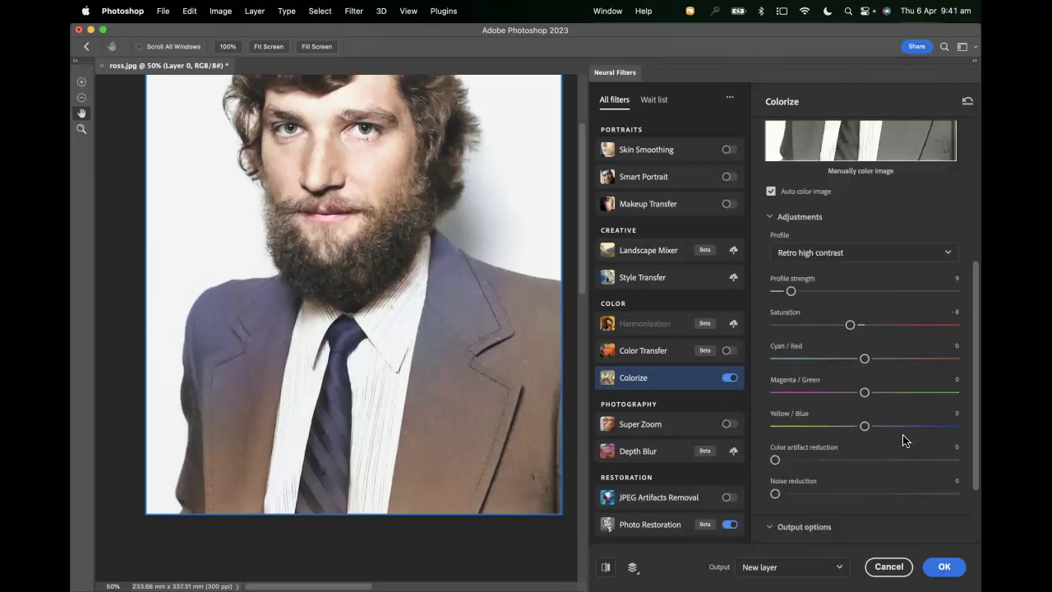
scroll(902, 440, down, 1)
click(846, 402)
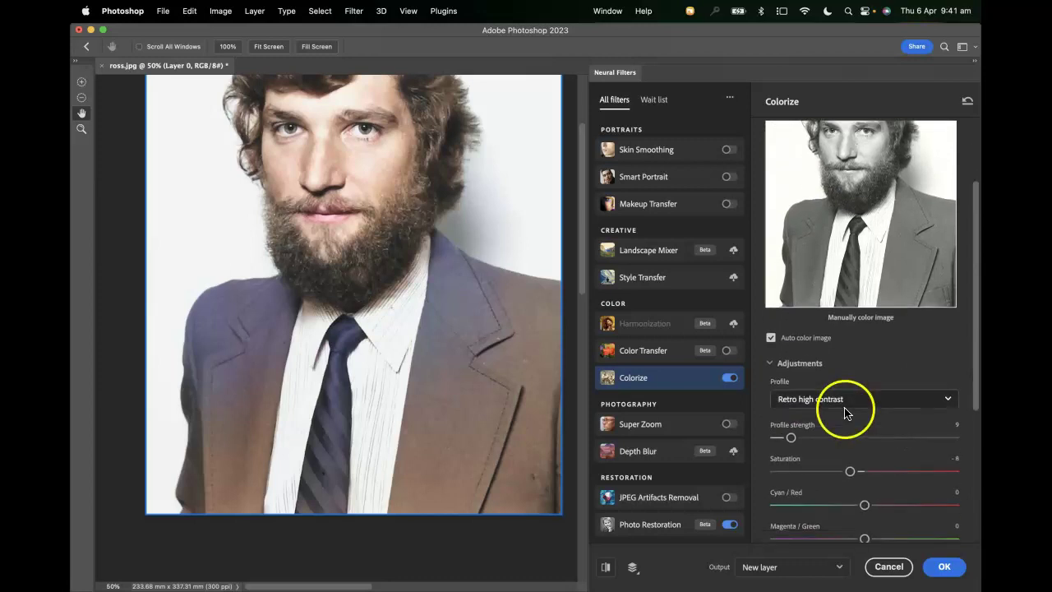
click(810, 373)
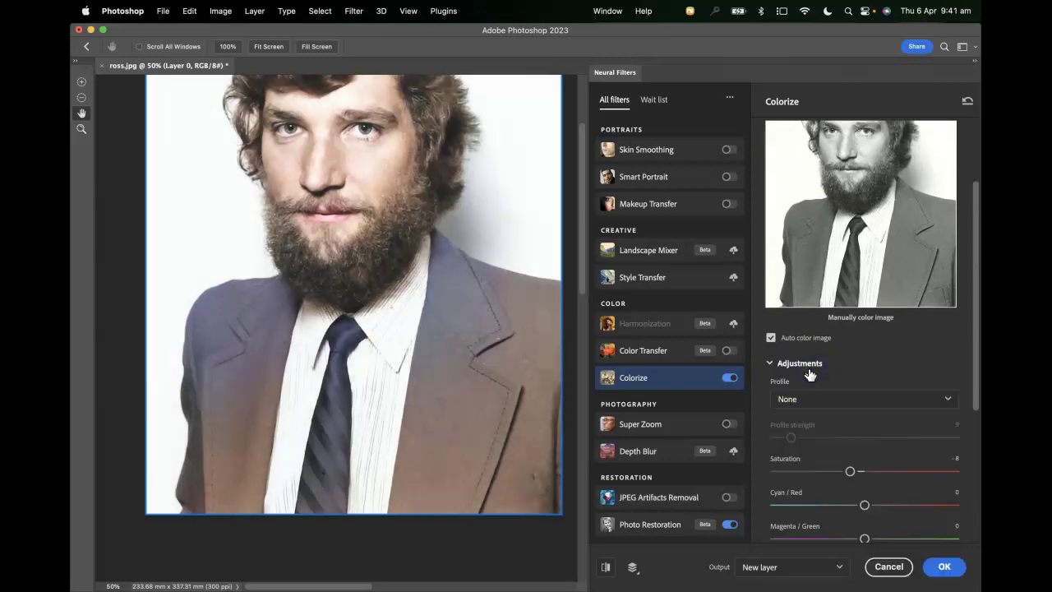
scroll(411, 296, right, 1)
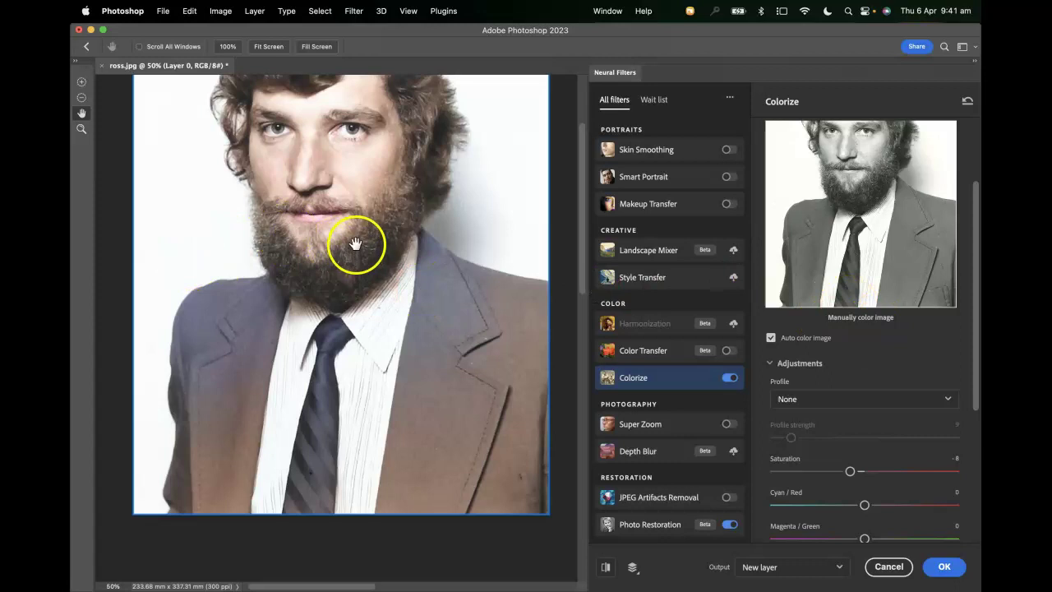
drag(353, 242, 370, 343)
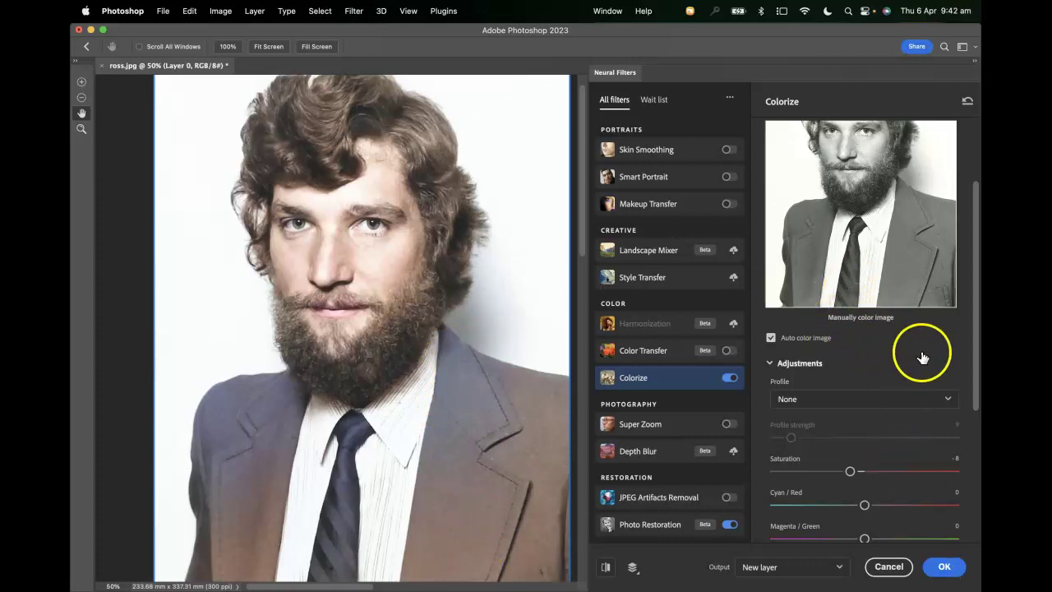
Place a #3d4d7c blue colour point on the jacket in the Colorize preview
drag(972, 339, 977, 297)
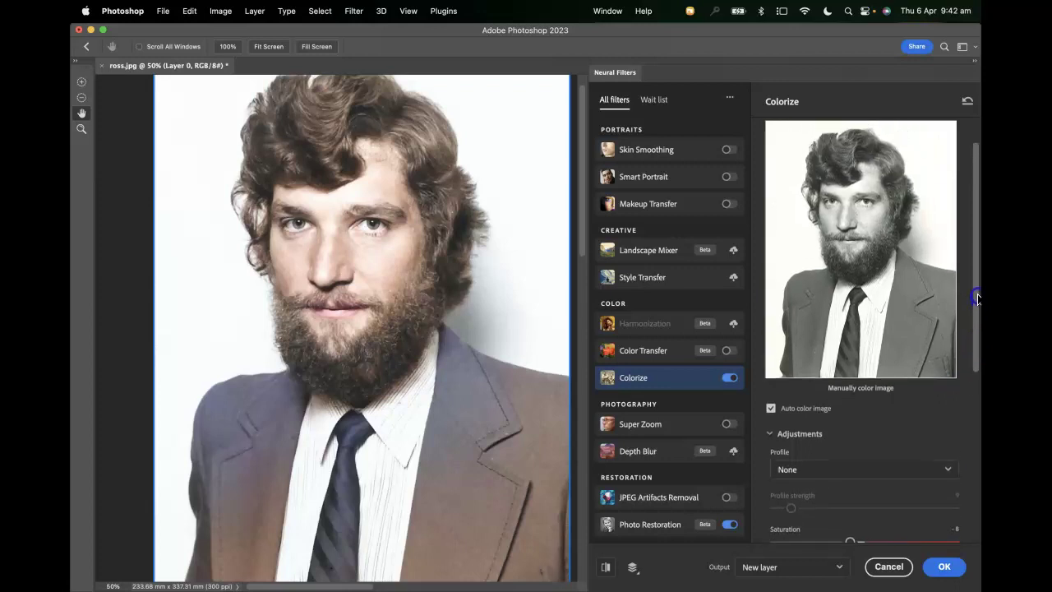
click(905, 318)
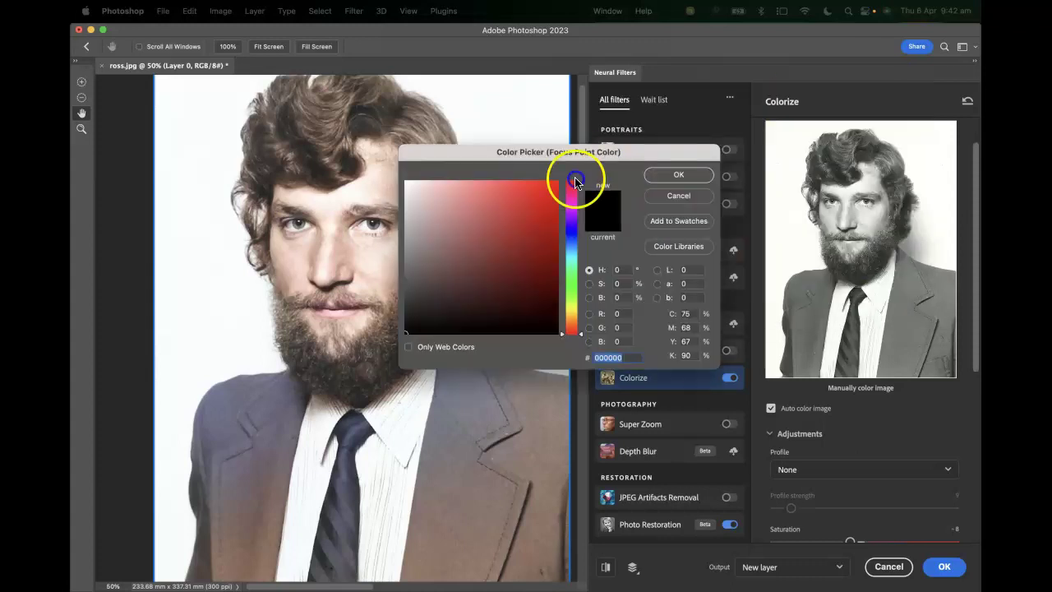
drag(567, 160, 718, 55)
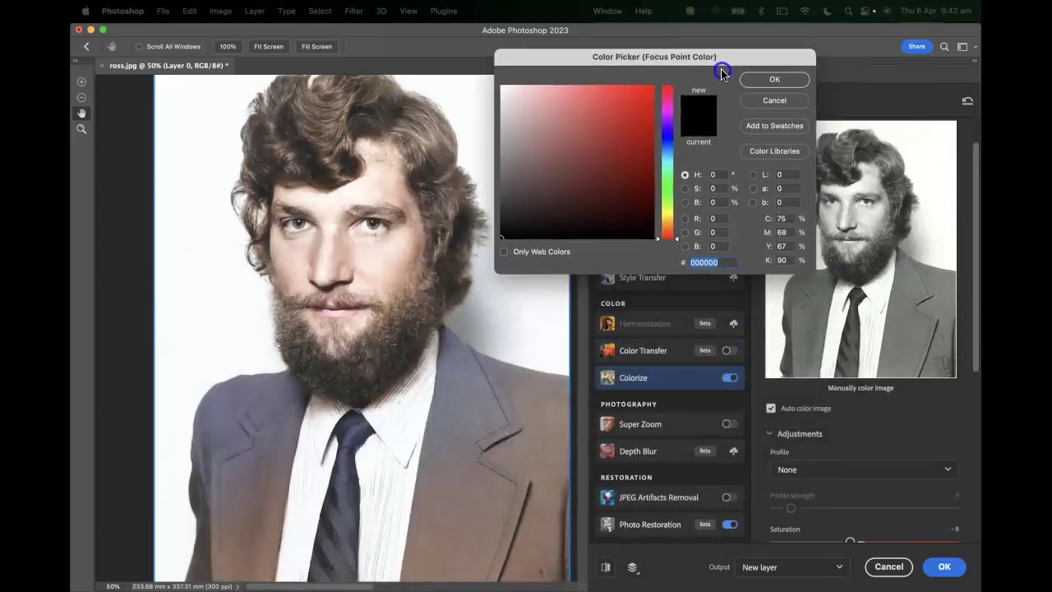
drag(669, 153, 576, 161)
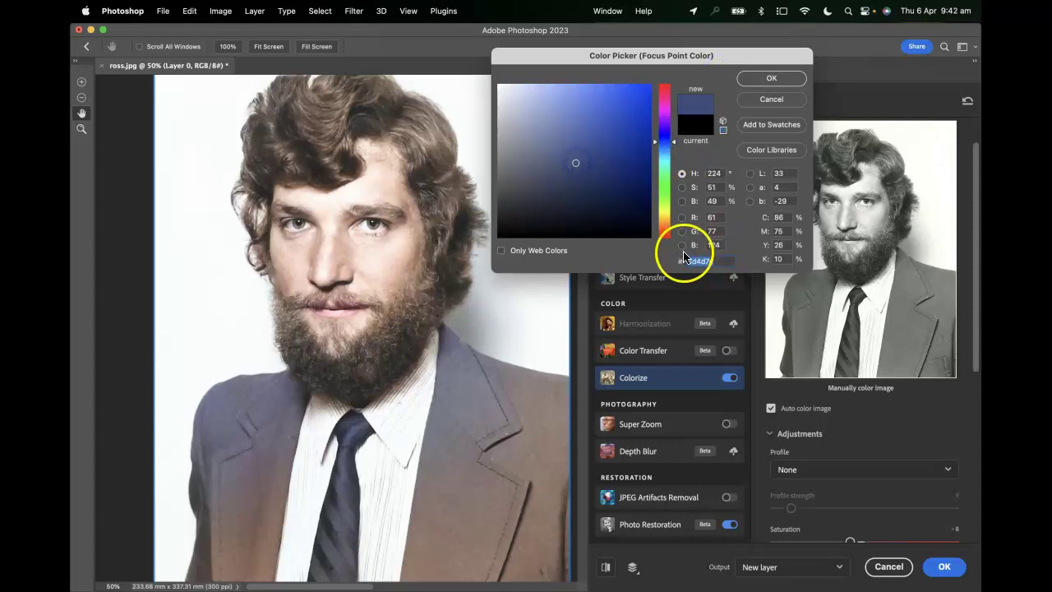
click(694, 262)
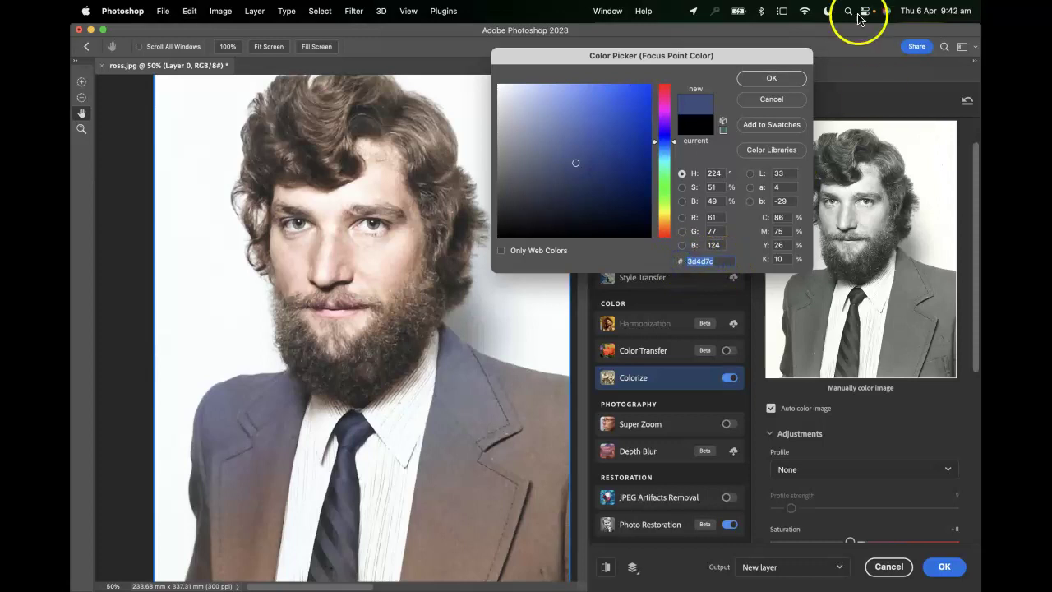
click(776, 79)
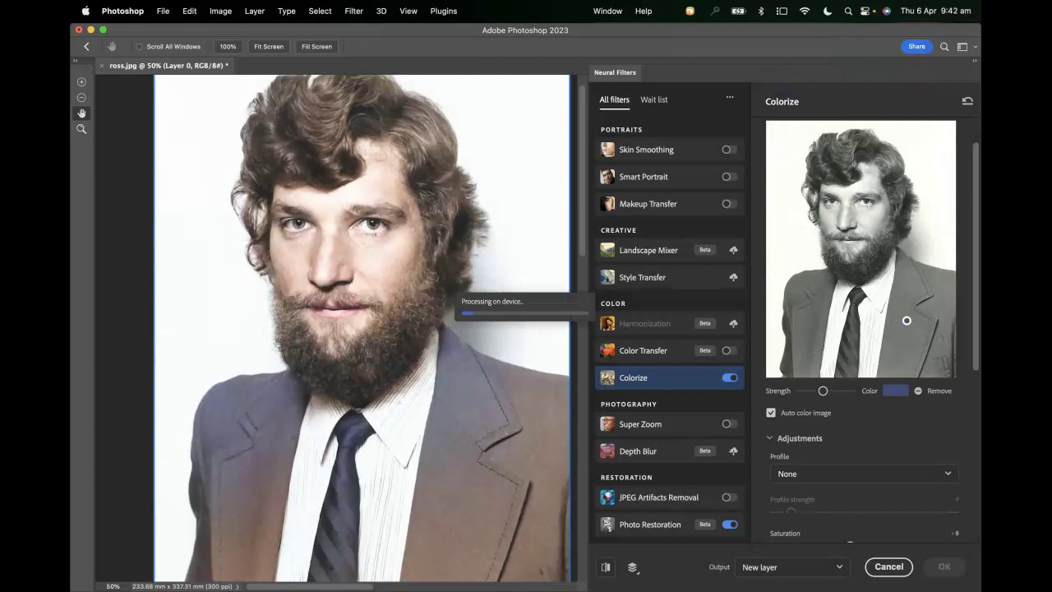
mouse_move(906, 321)
mouse_down()
mouse_move(891, 331)
mouse_move(918, 331)
mouse_move(918, 320)
mouse_up()
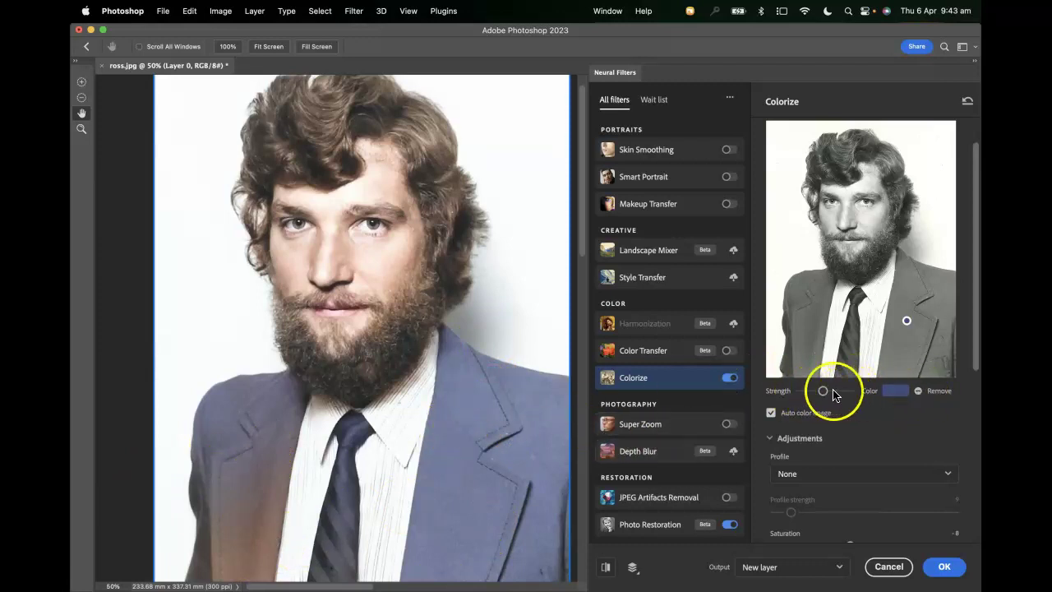
Adjust the suit point's strength and add a second blue point on the jacket's other side
drag(822, 392, 844, 395)
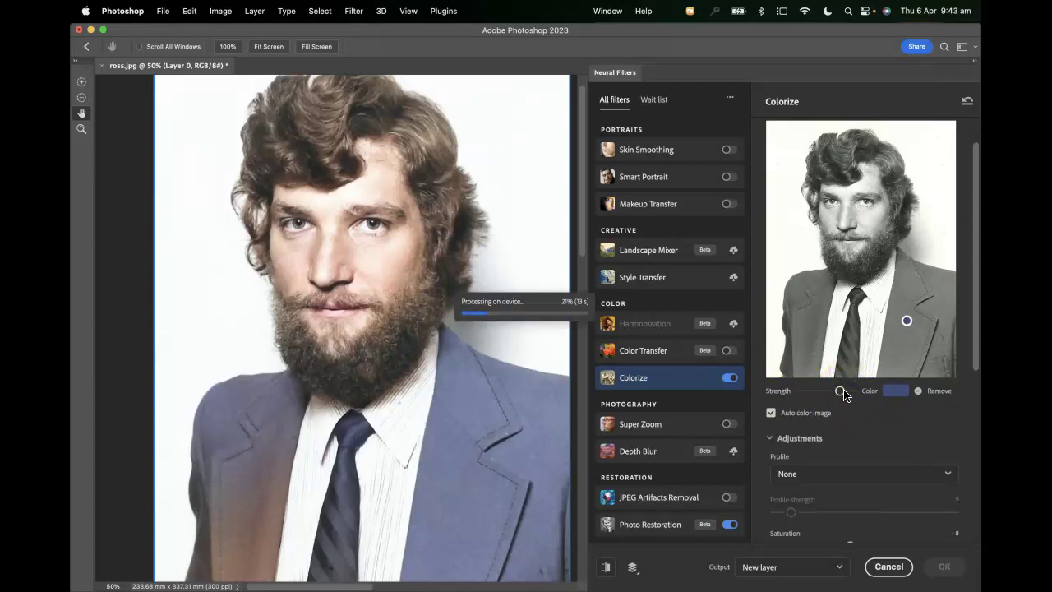
drag(841, 393, 806, 394)
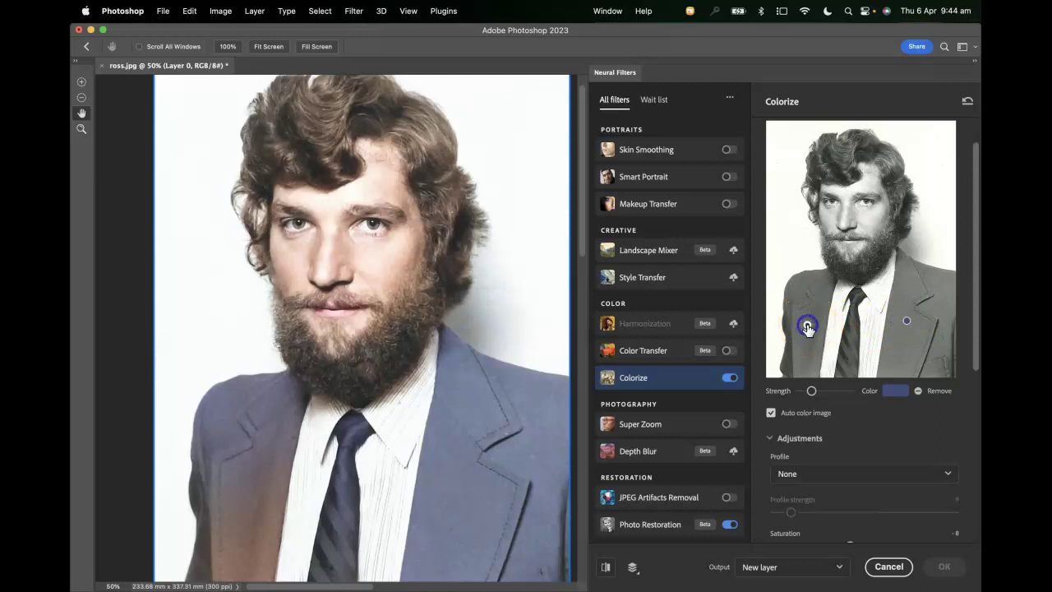
click(807, 327)
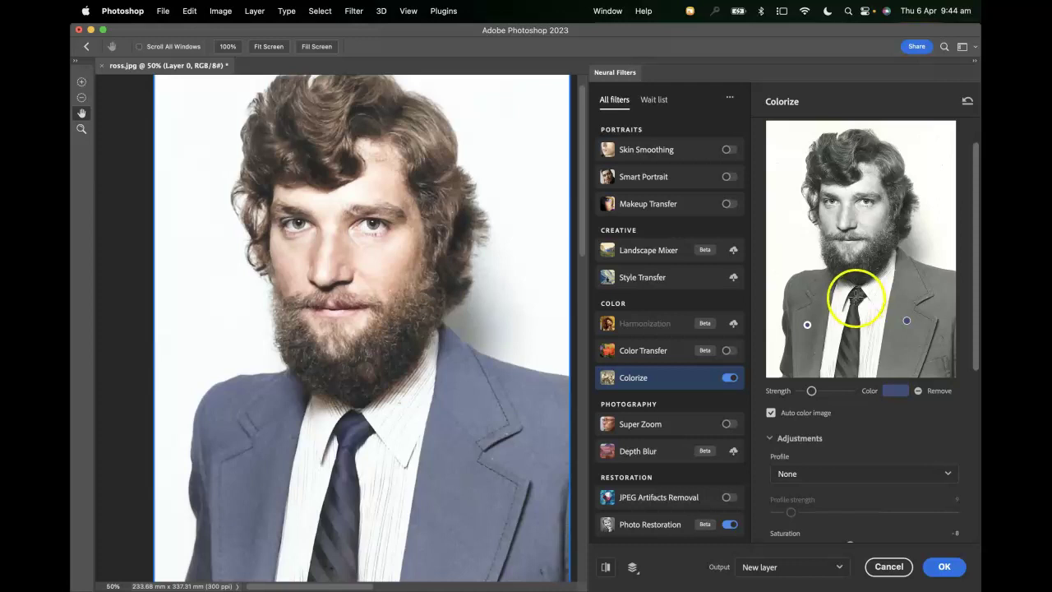
Place a colour point on the tie and set its colour to bright red (#e21e1e)
click(855, 296)
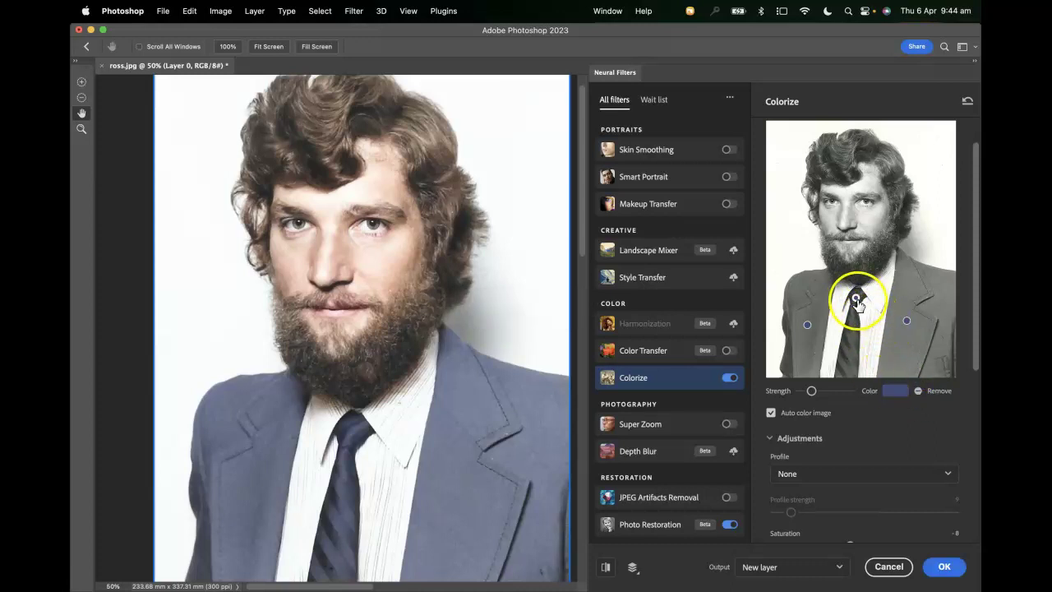
click(894, 390)
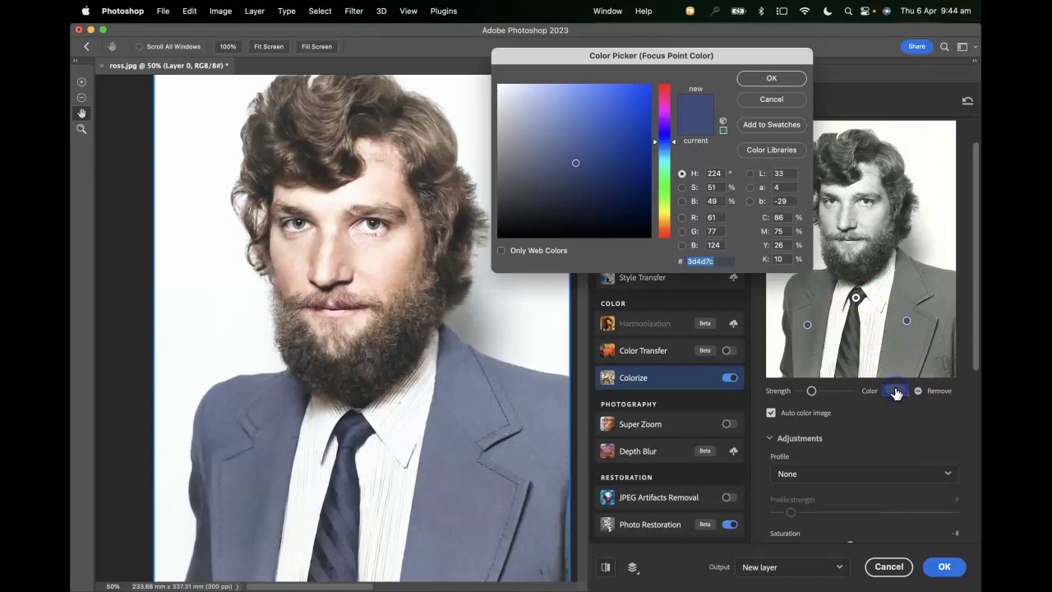
click(673, 83)
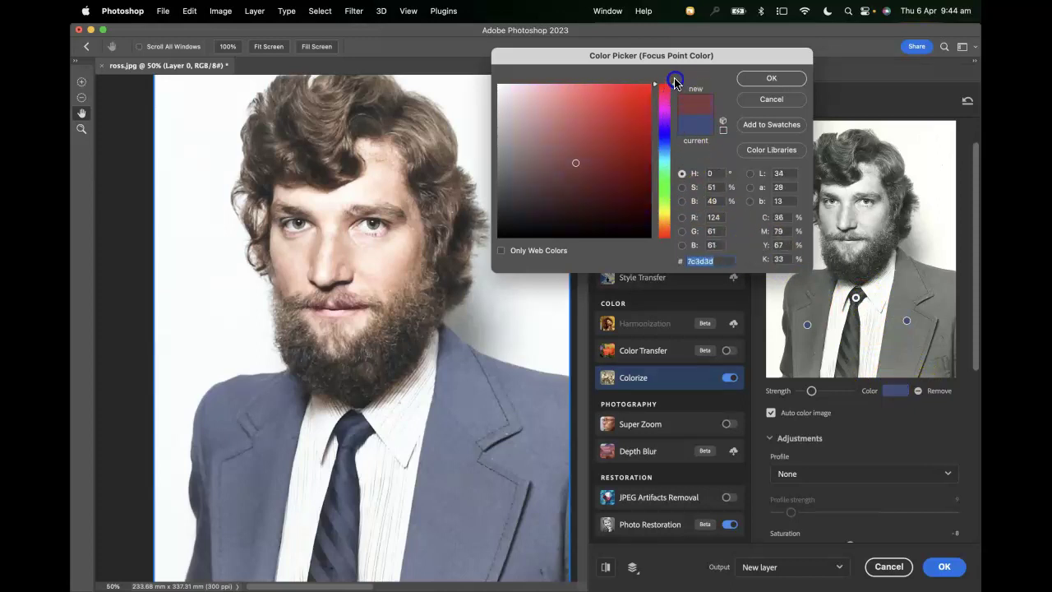
click(632, 100)
drag(631, 100, 631, 101)
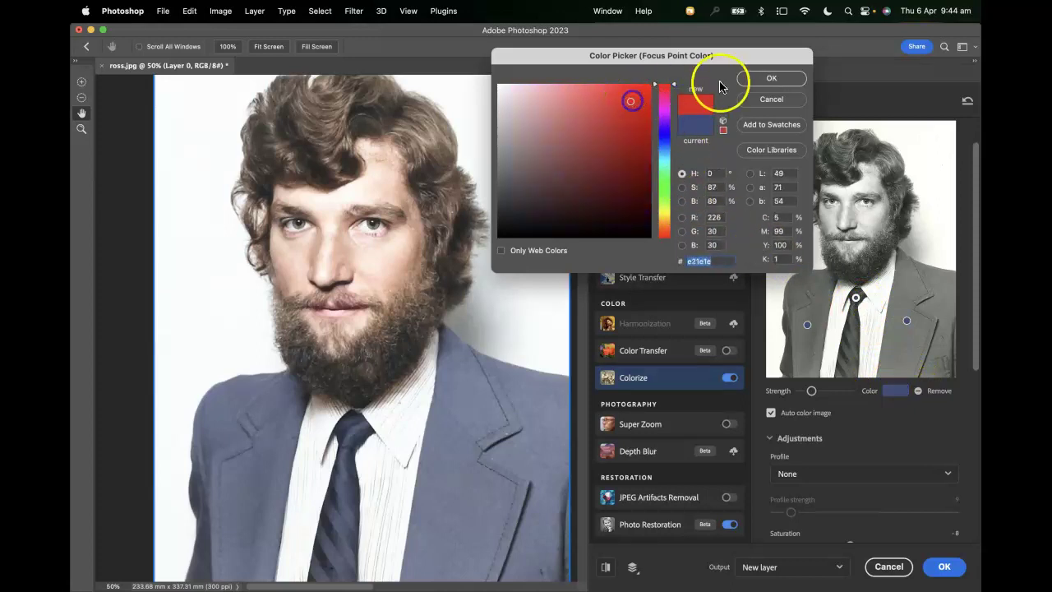
click(769, 78)
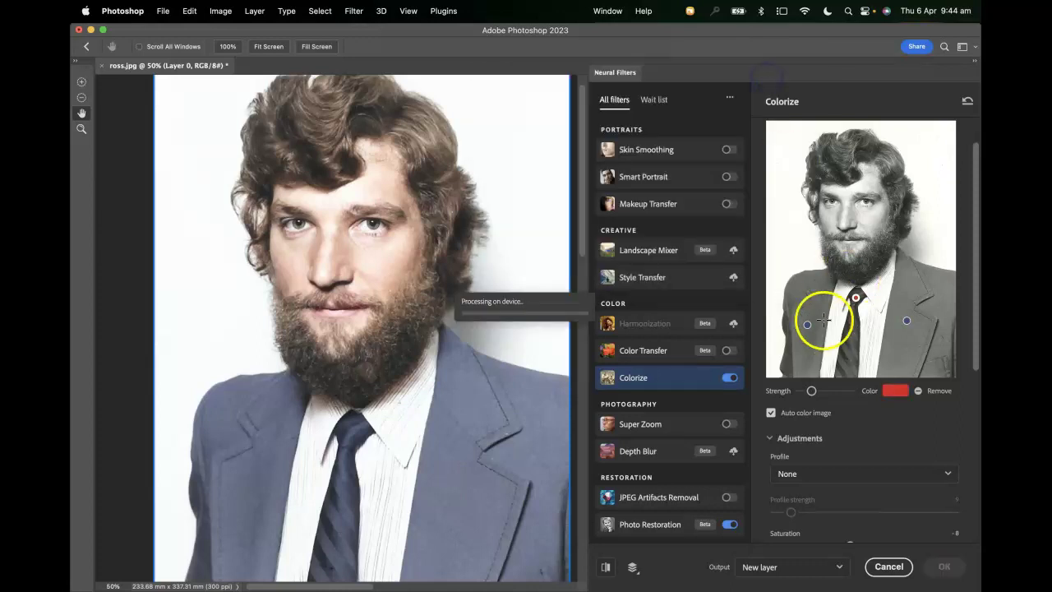
Fine-tune the Strength of the tie's red colour point
drag(809, 392, 803, 393)
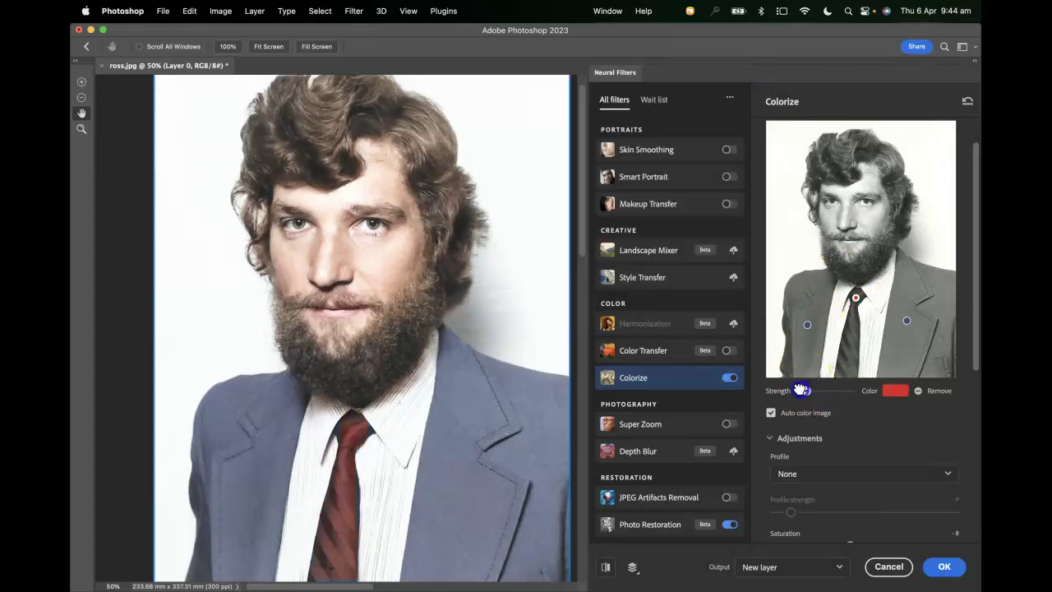
click(799, 390)
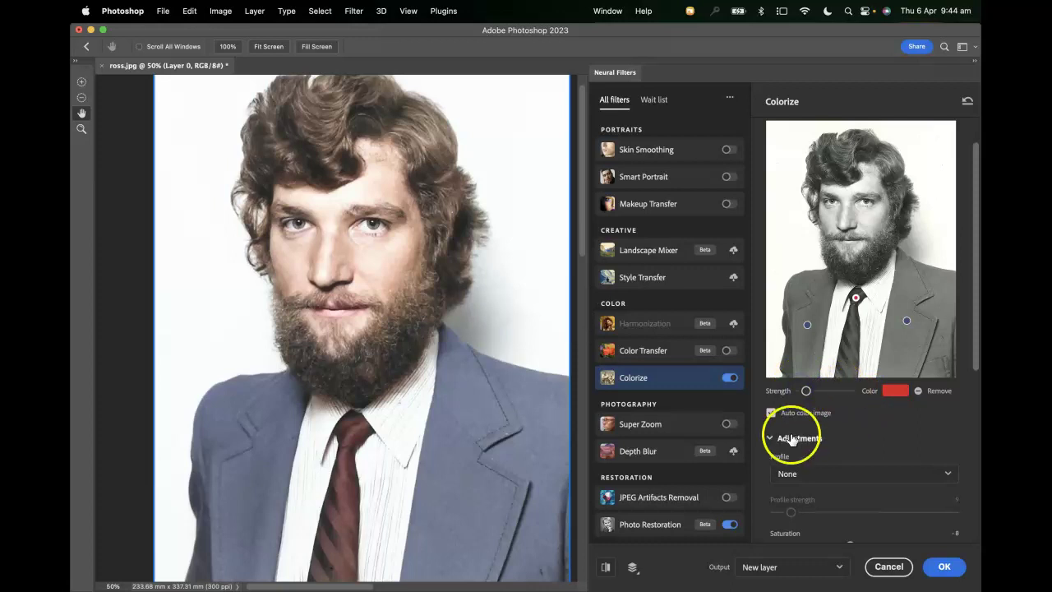
drag(806, 392, 811, 396)
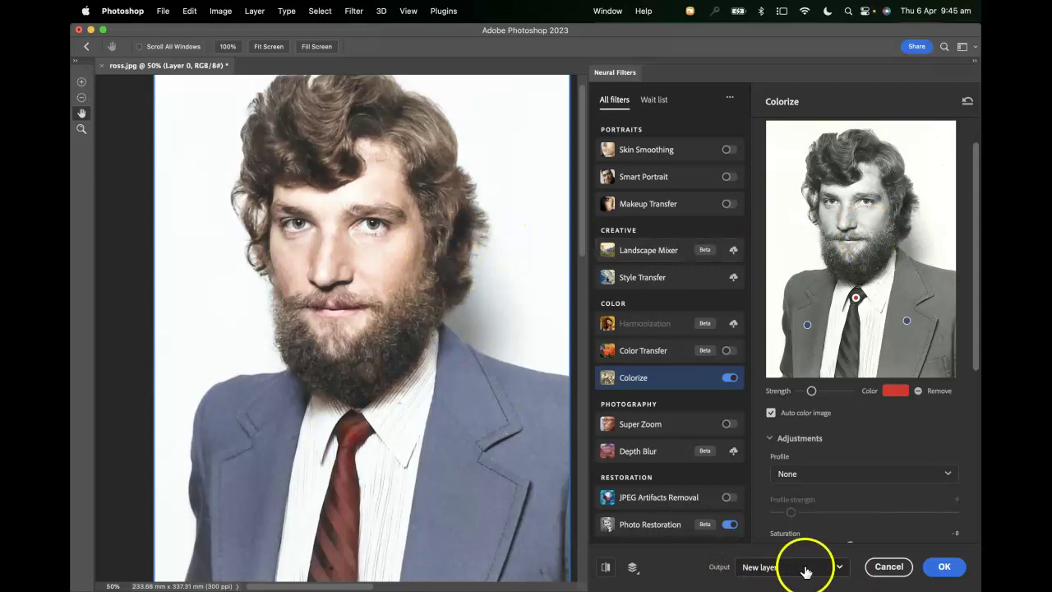
Open the Output dropdown and keep New layer as the destination
click(839, 567)
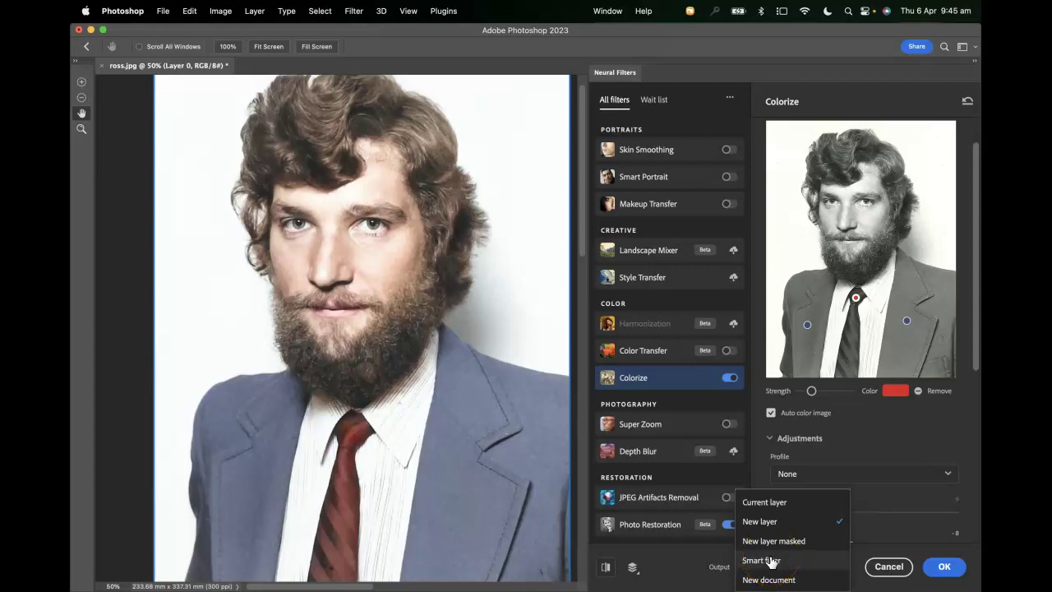
click(881, 561)
Apply the colourisation as a new Layer 1, switch to the Move tool, and zoom out to see the whole portrait
click(944, 569)
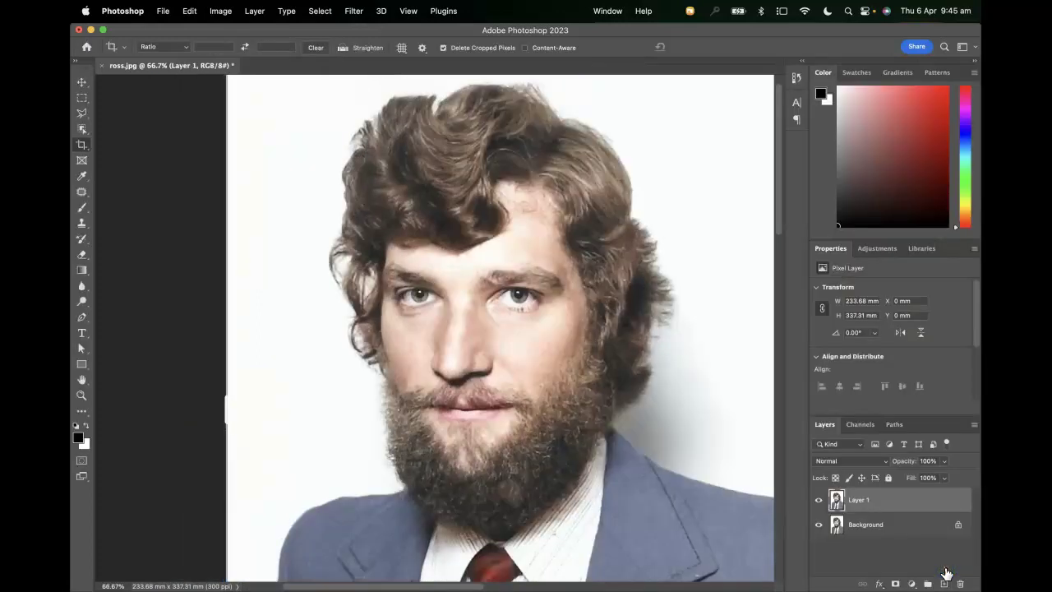
click(476, 448)
key(super+minus)
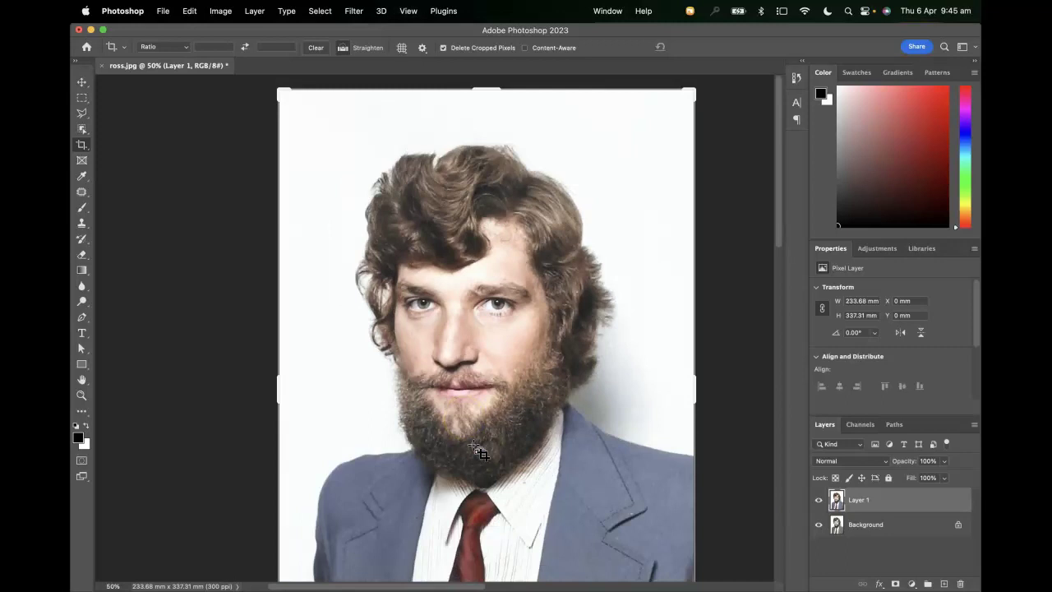
scroll(468, 387, down, 3)
scroll(469, 386, right, 5)
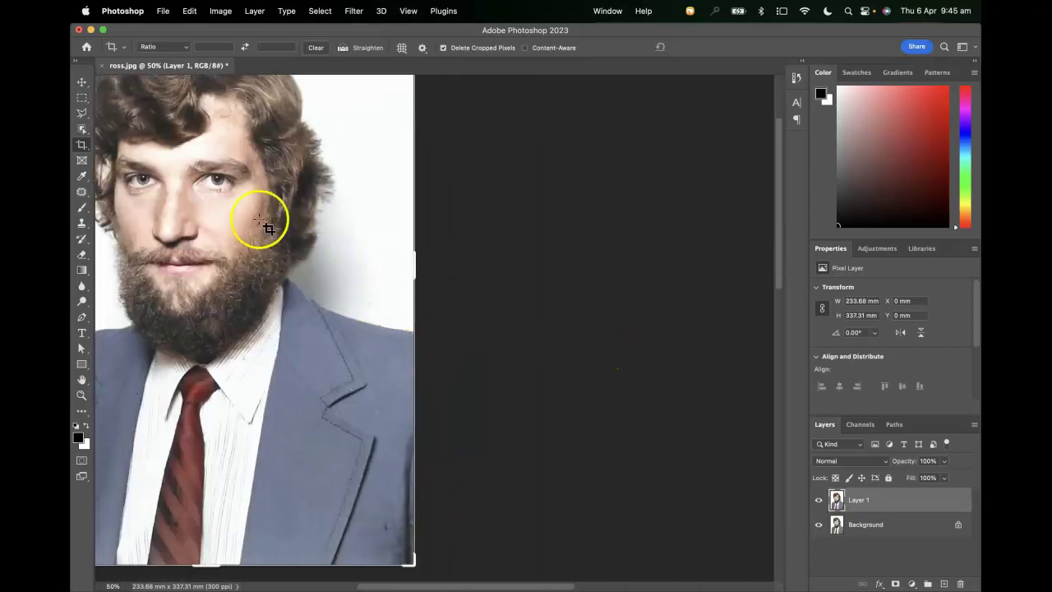
click(81, 82)
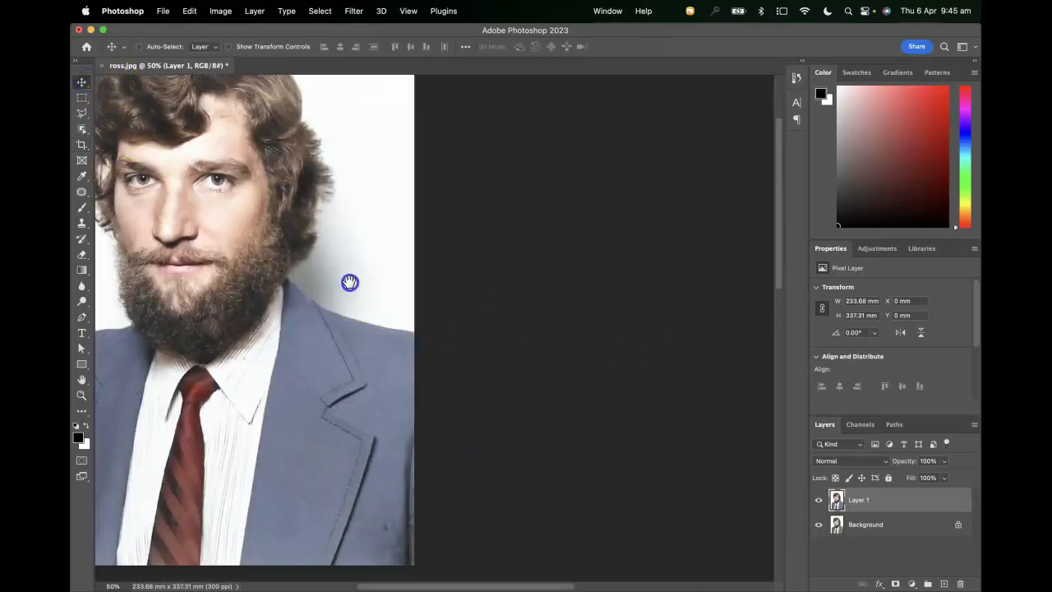
drag(350, 282, 609, 341)
key(super+minus)
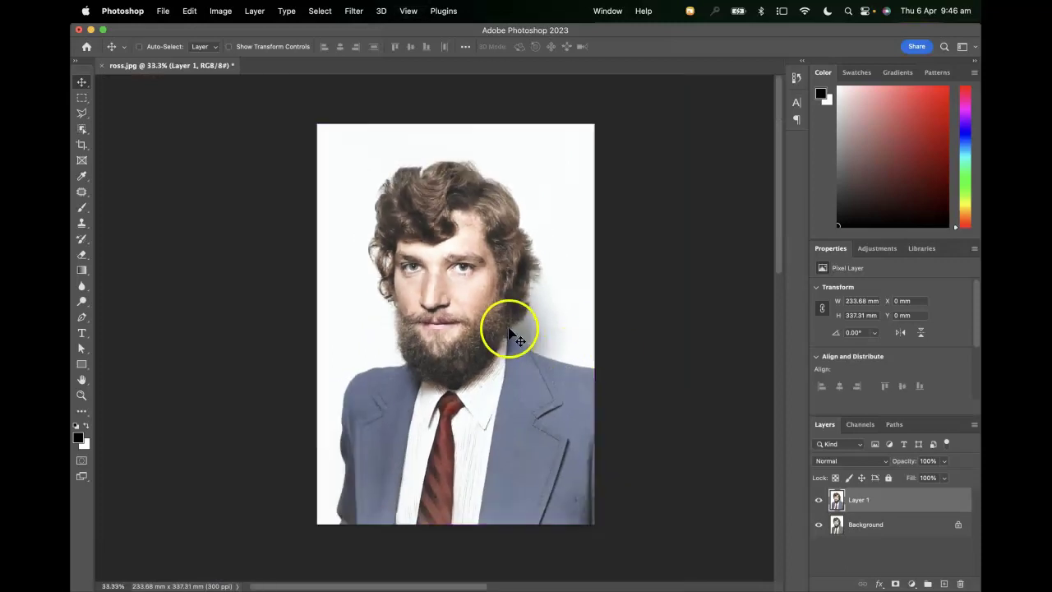
Toggle Layer 1's visibility on and off to compare the colourised and black-and-white versions
click(819, 501)
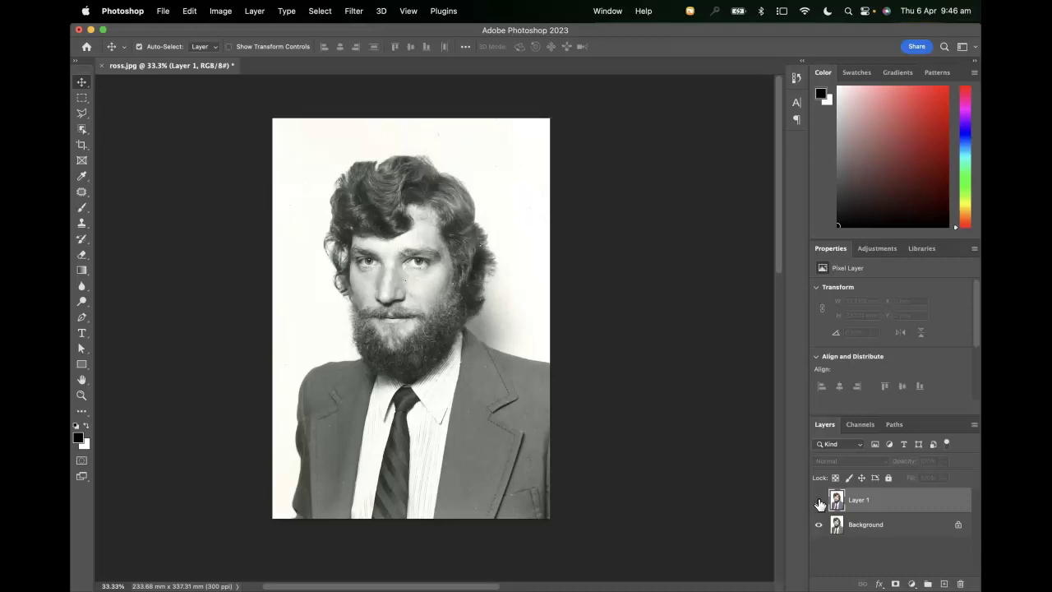
click(818, 501)
key(super+plus)
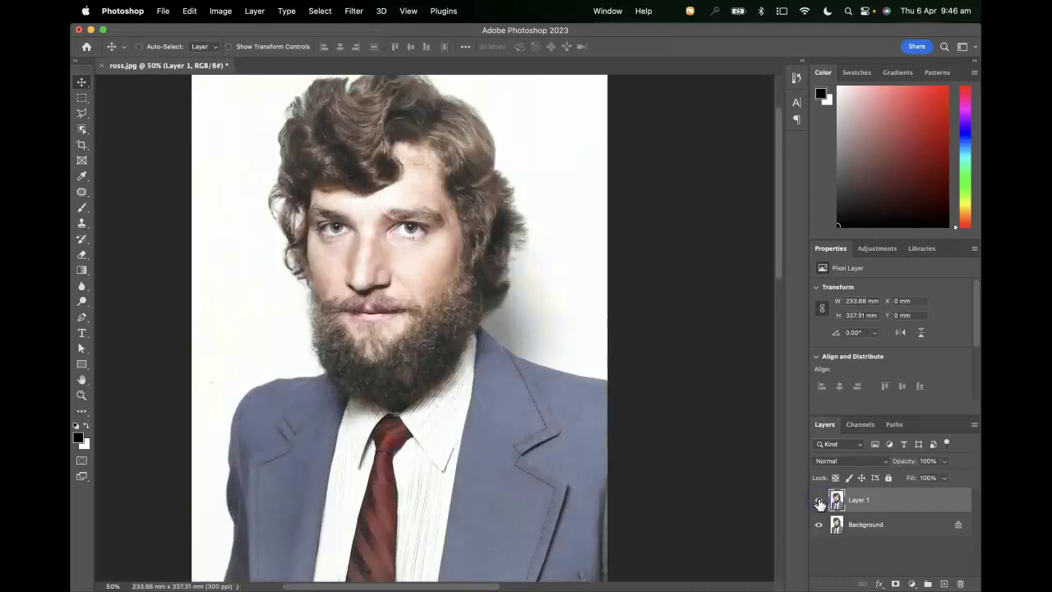
click(818, 501)
click(818, 501)
click(818, 502)
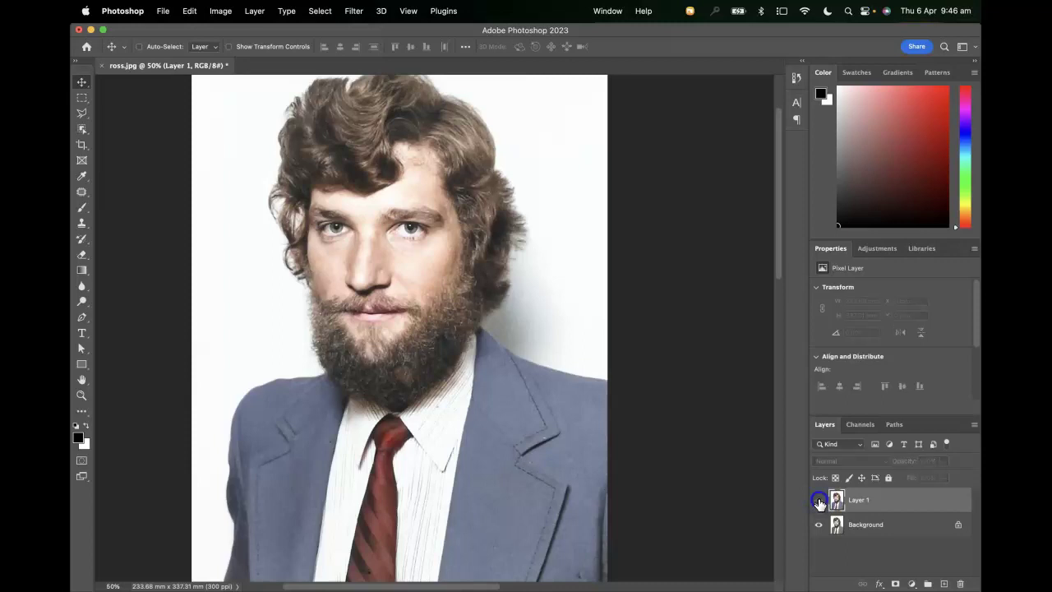
click(818, 502)
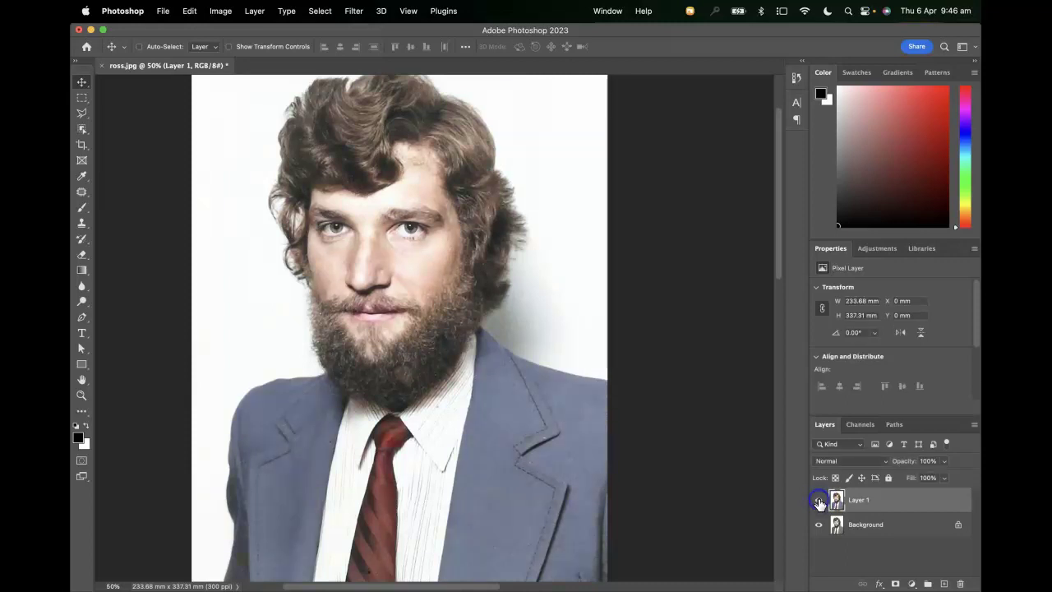
click(950, 504)
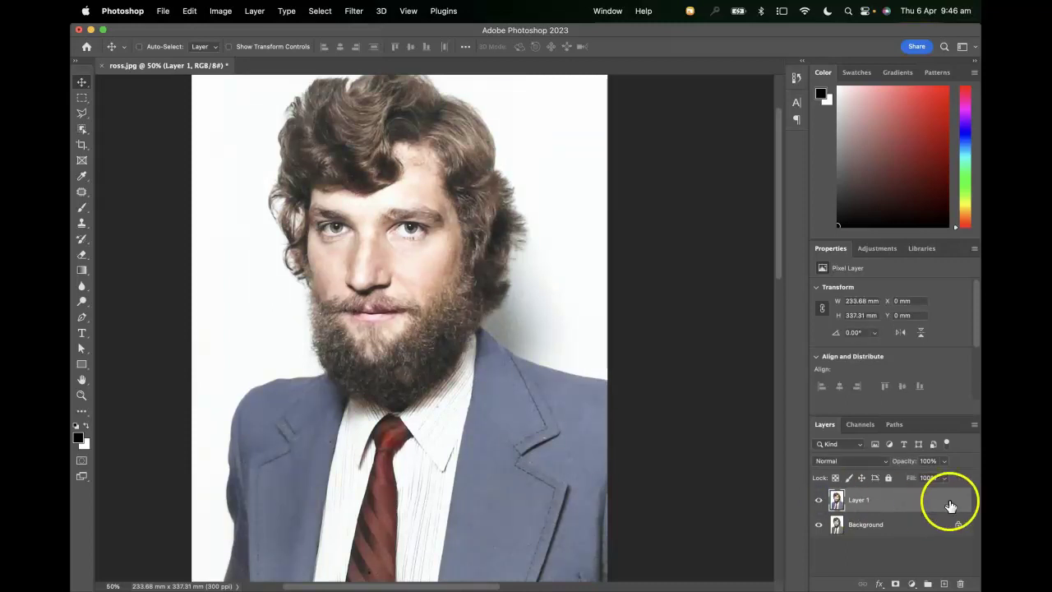